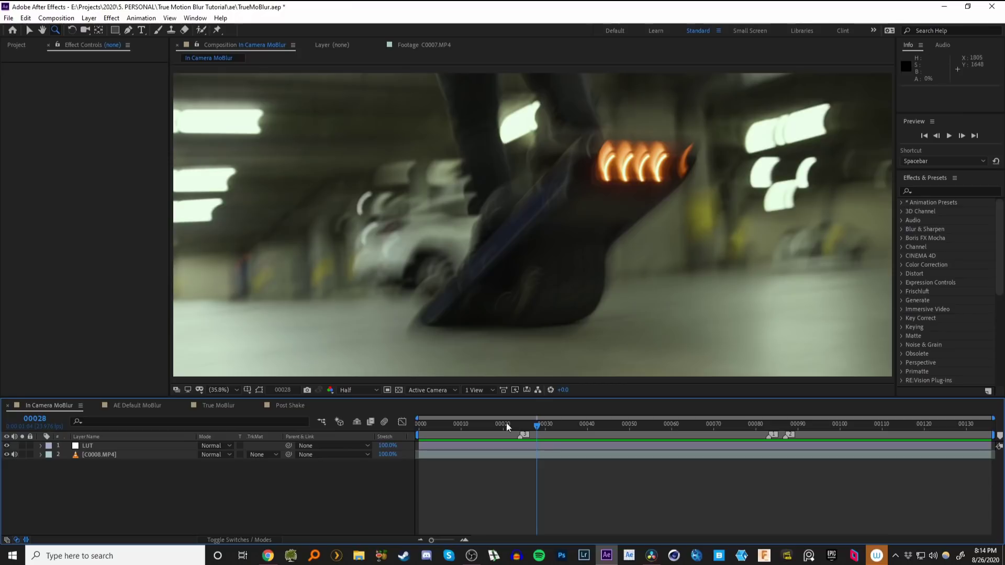
Step: Scrub the skateboard footage to frame 00047, comparing In Camera MoBlur with AE Default MoBlur, ending on AE Default
left_click_drag(535, 427, 571, 424)
scroll(507, 265, "up", 3)
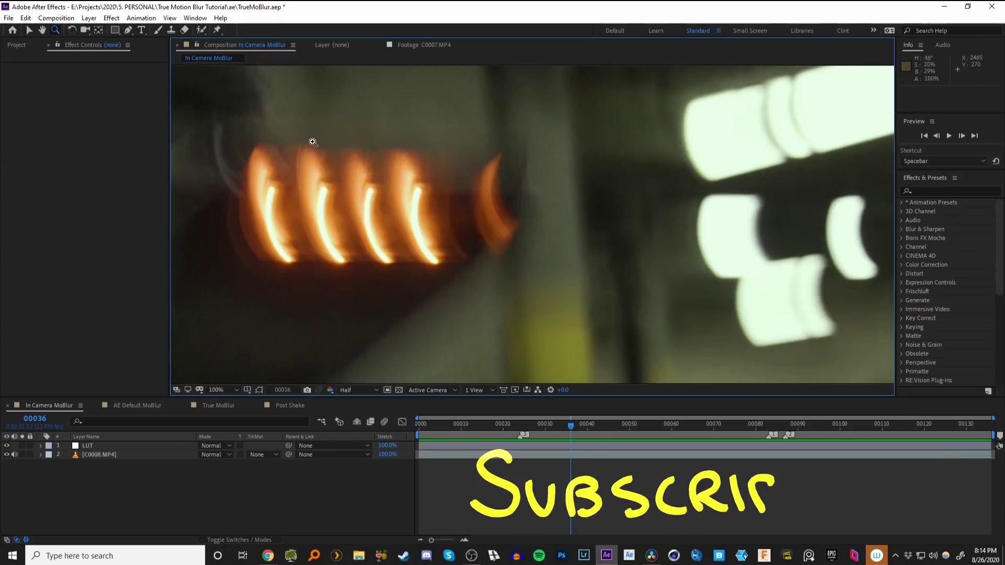
left_click(430, 244, "alt")
left_click(135, 405)
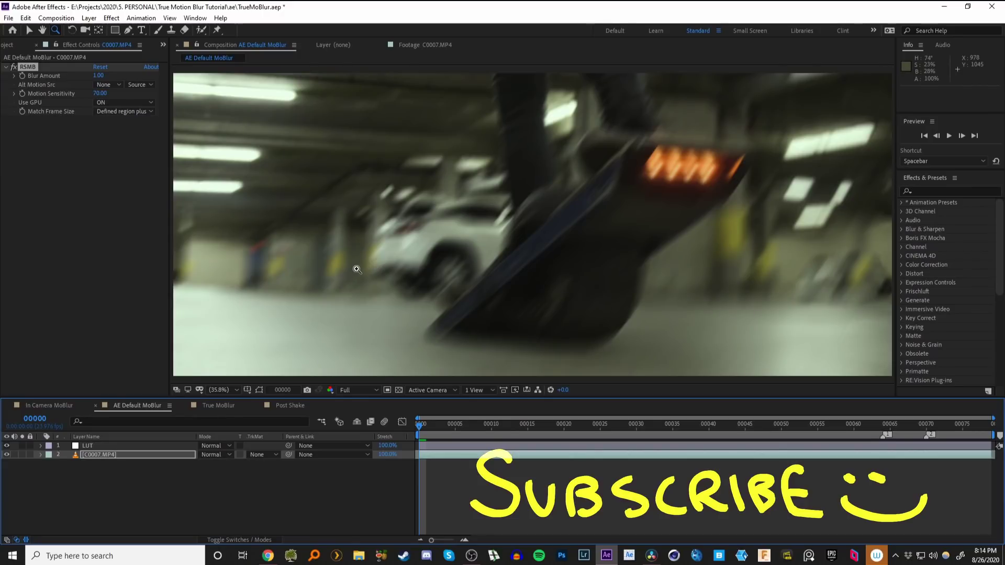
left_click(49, 405)
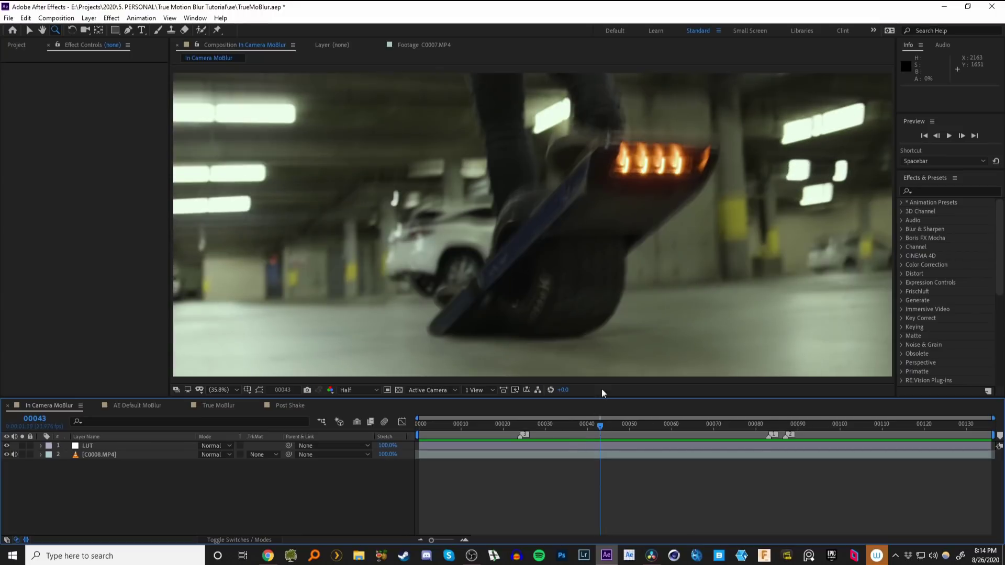
scroll(601, 220, "up", 3)
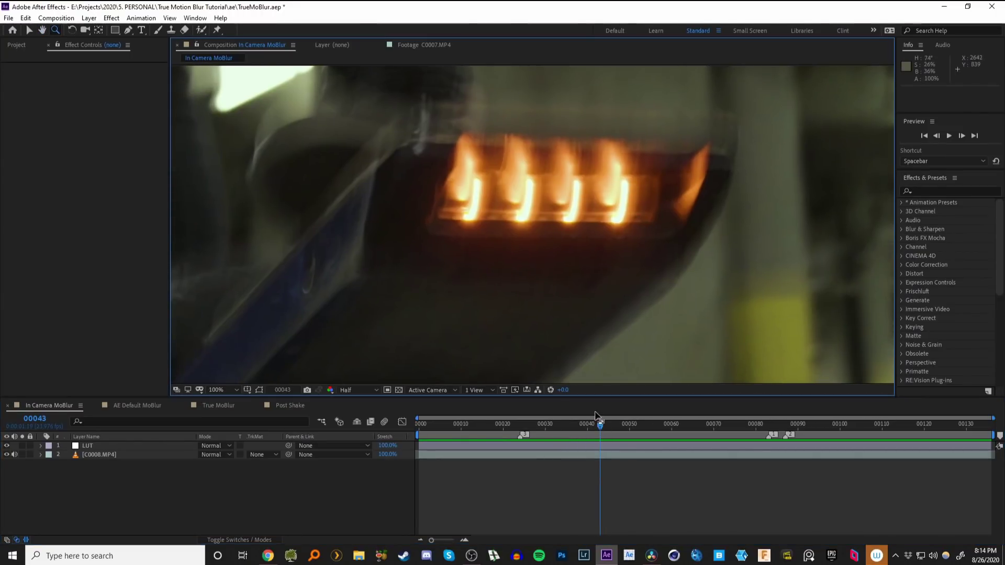
left_click_drag(597, 422, 617, 429)
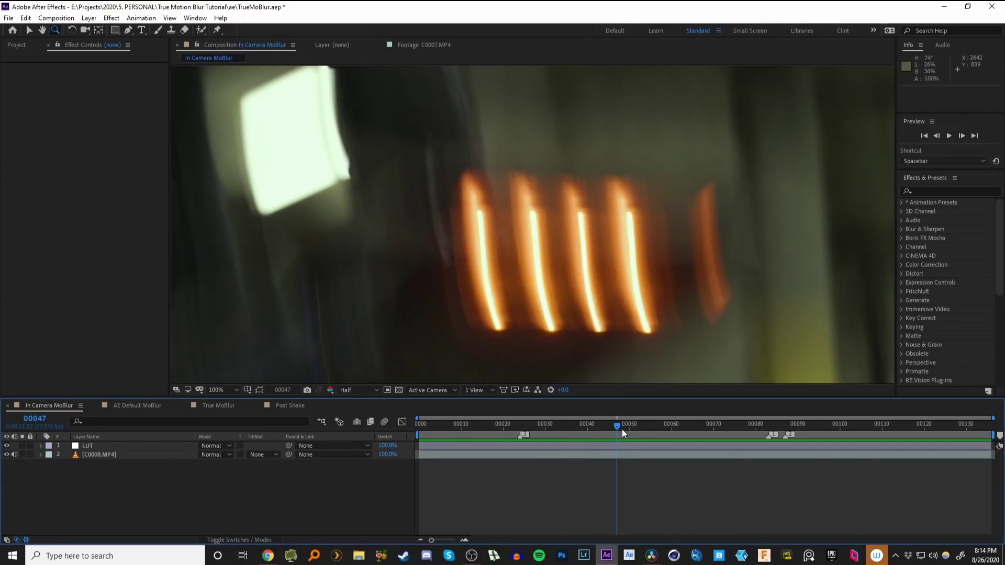
left_click(125, 406)
Step: Preview the AE Default MoBlur comp, go to frame 00013, and enable the RSMB effect
key("space")
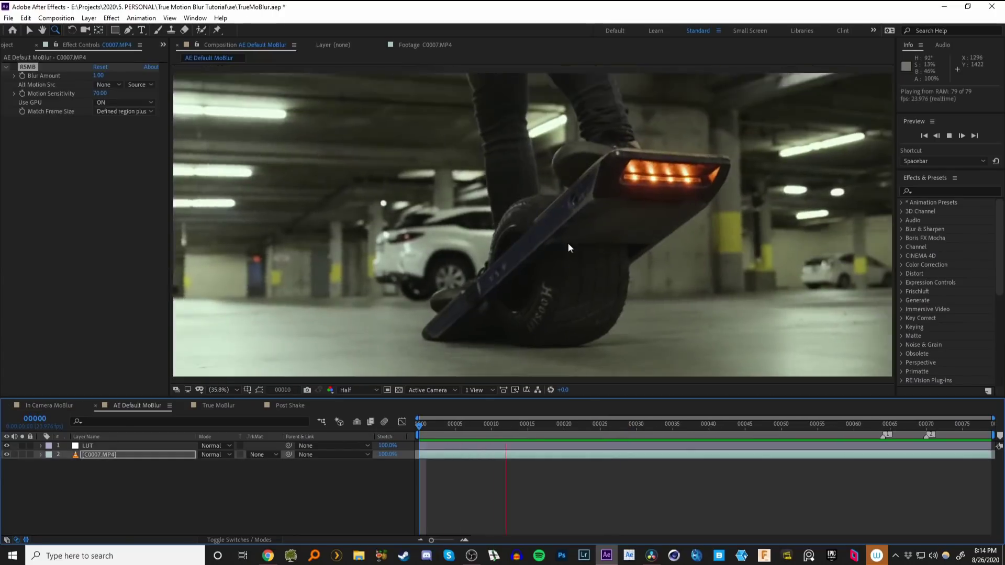
key("space")
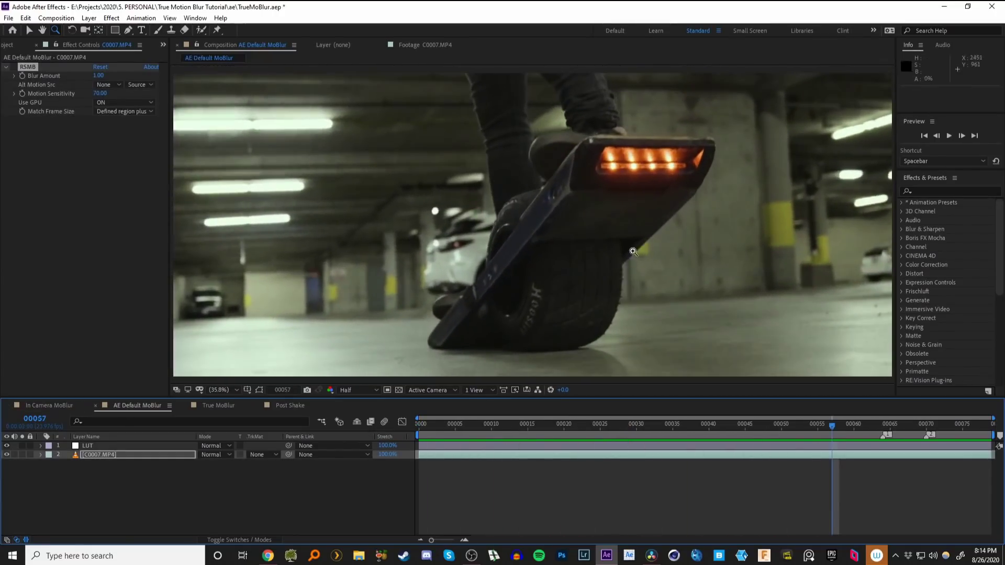
left_click_drag(442, 425, 506, 425)
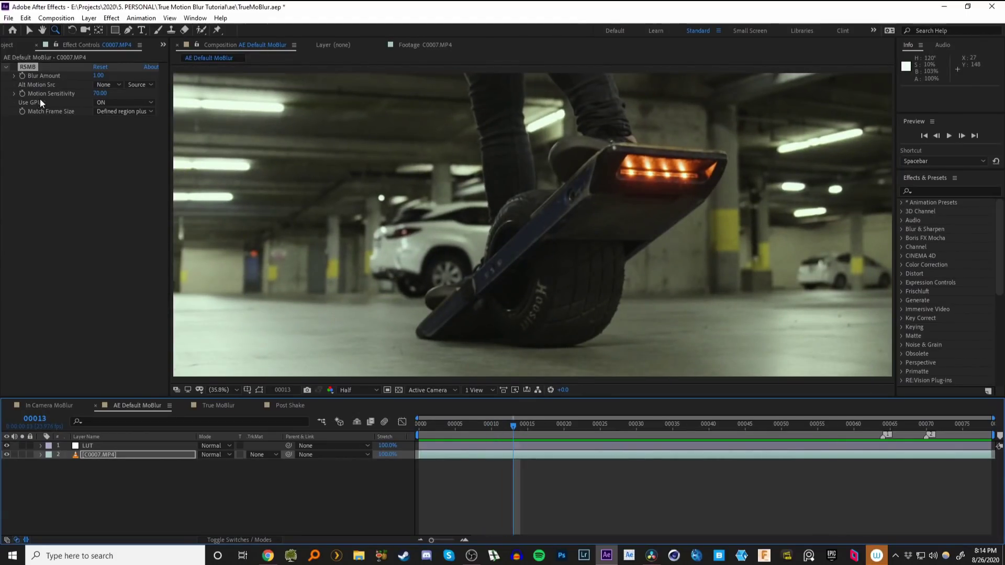
left_click(13, 68)
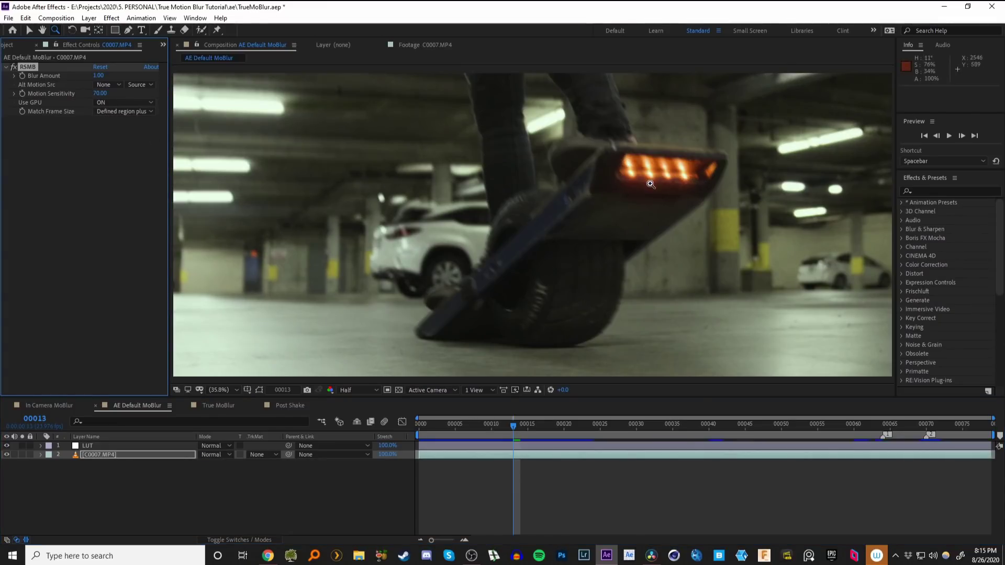
Step: Step to frame 00017 and inspect the enlarged AE Default MoBlur frame
left_click(541, 423)
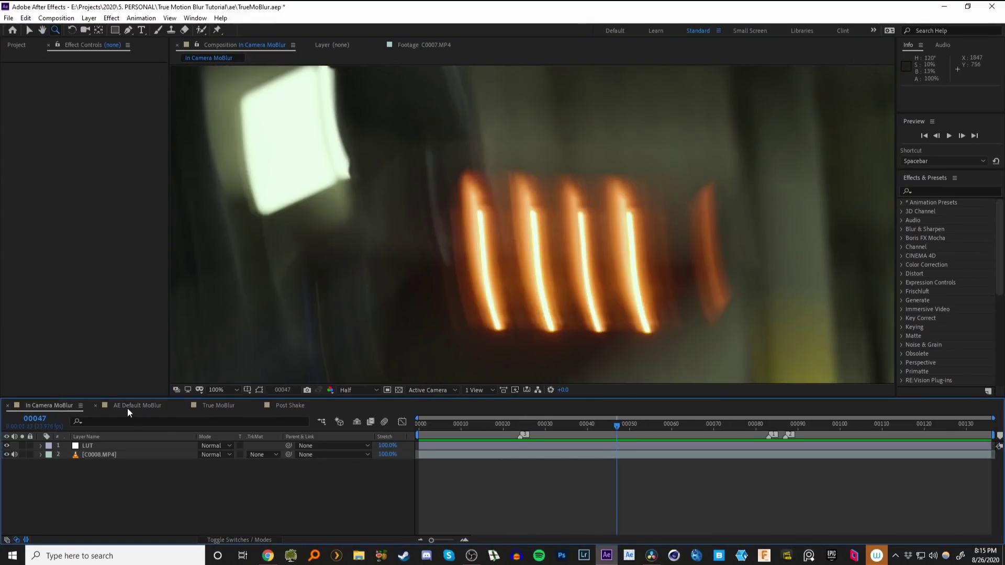
left_click(136, 404)
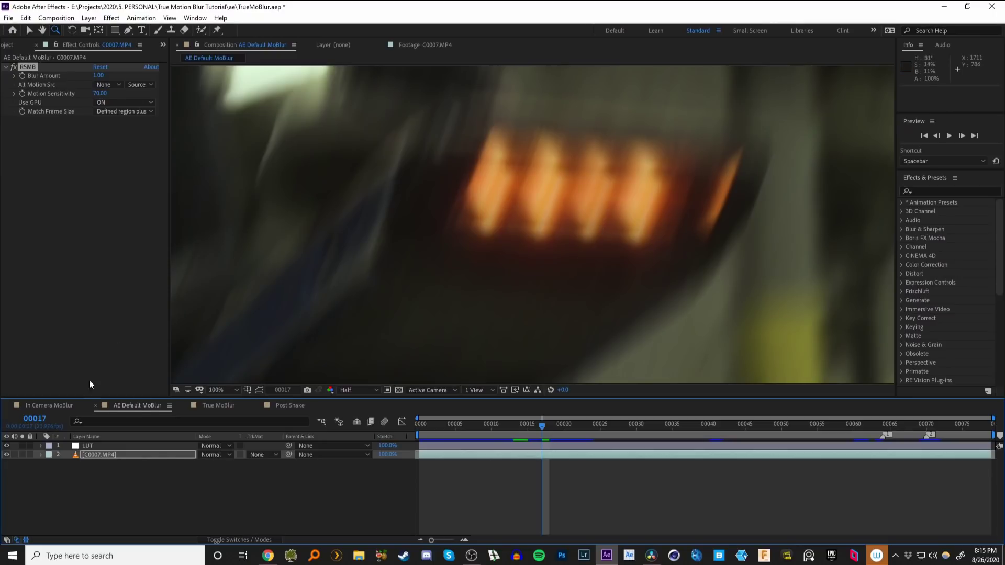
scroll(542, 249, "down", 2)
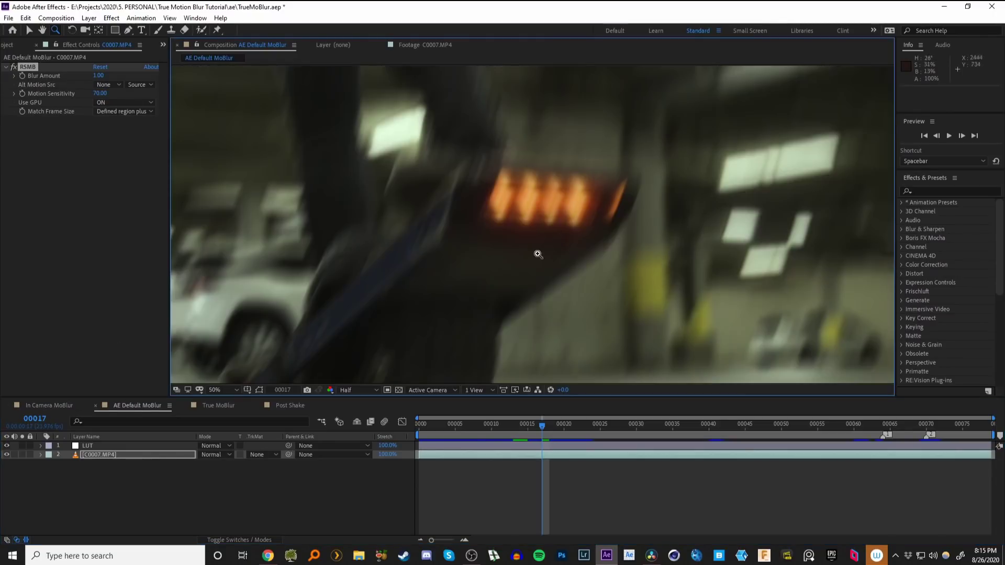
left_click_drag(538, 253, 509, 239)
Step: Preview True MoBlur, then add an Exposure effect above RSMB with gamma lowered to 0.10
left_click(212, 407)
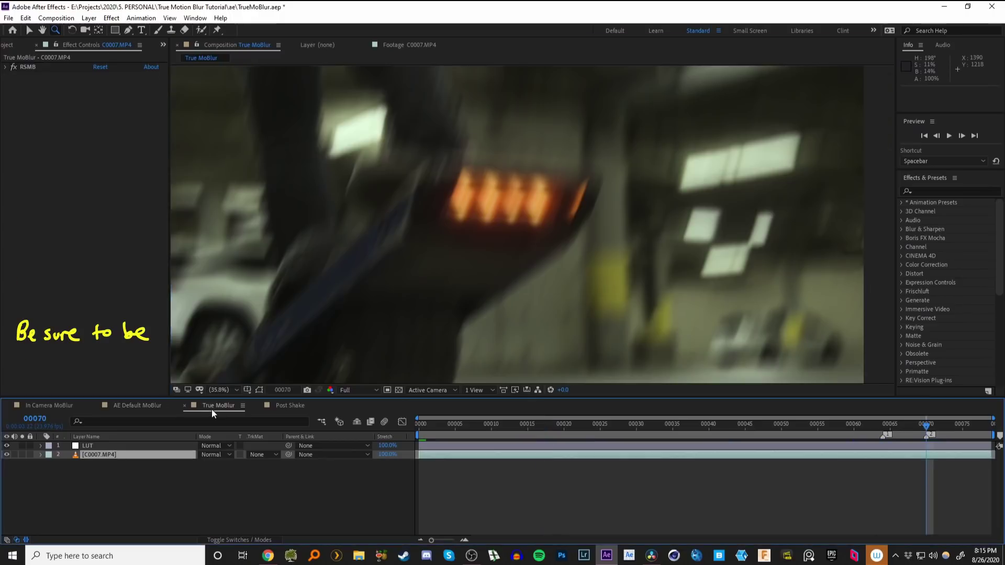
key("space")
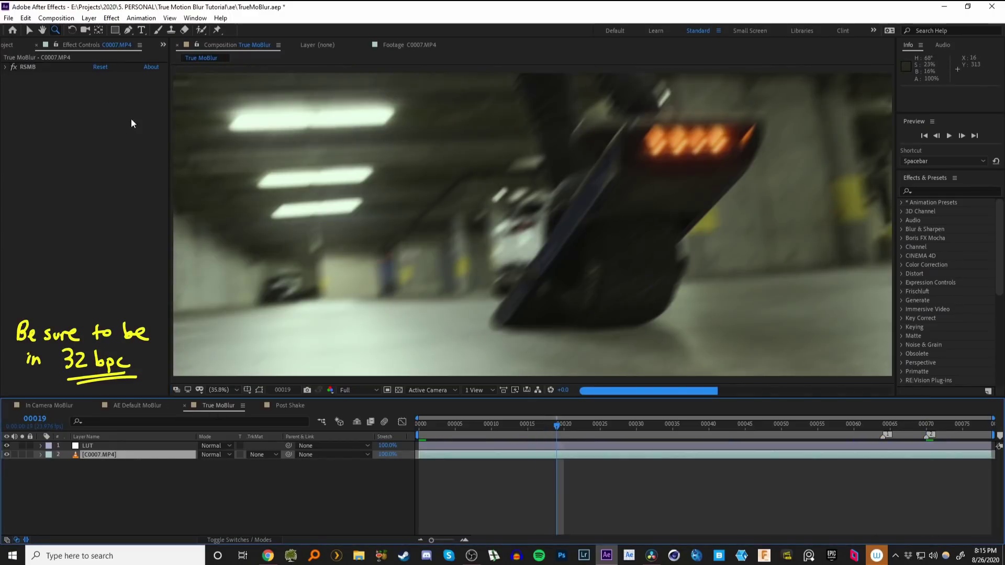
left_click(60, 121)
key("ctrl+space")
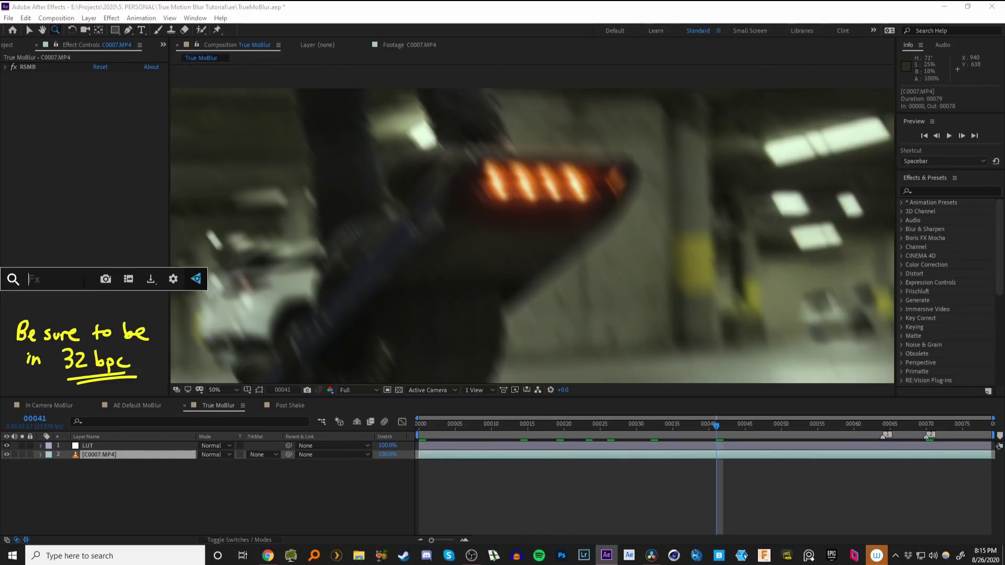
type("exposu")
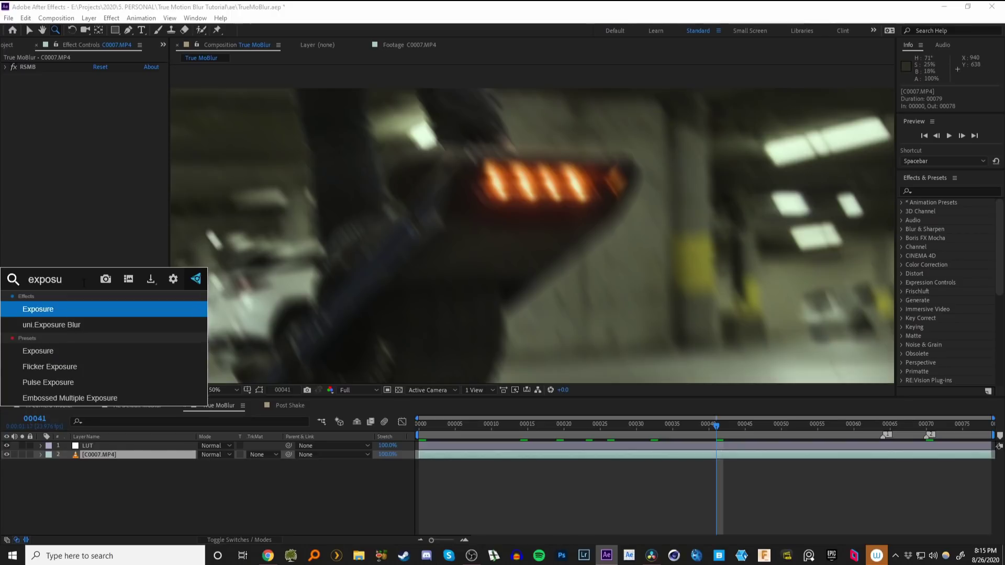
type("re")
key("Return")
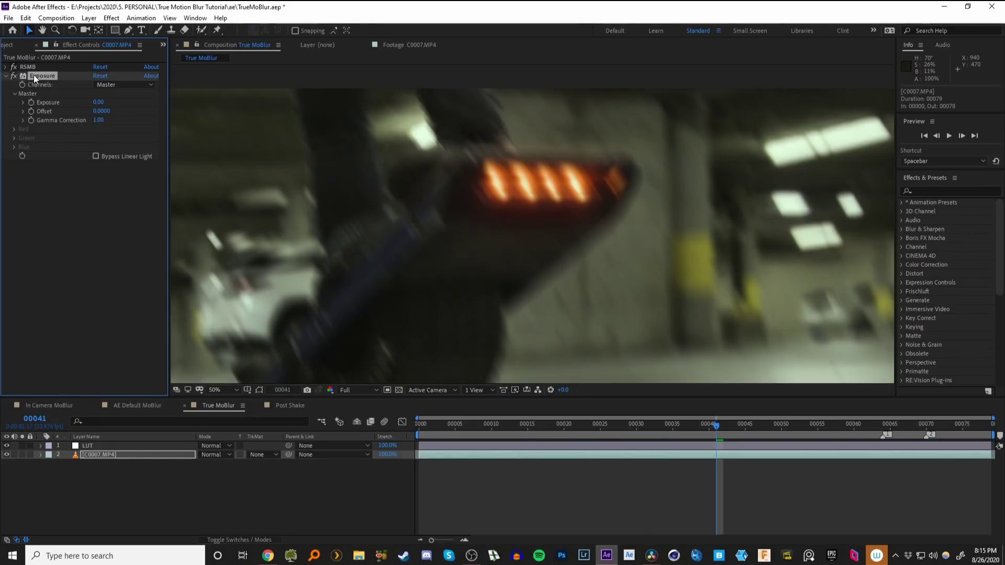
left_click_drag(34, 75, 34, 65)
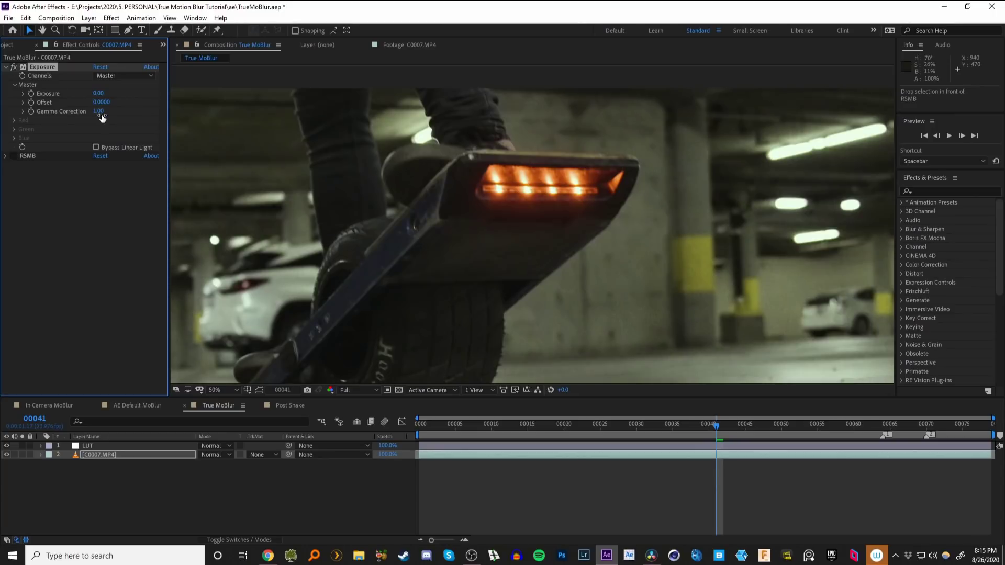
left_click_drag(98, 111, 33, 111)
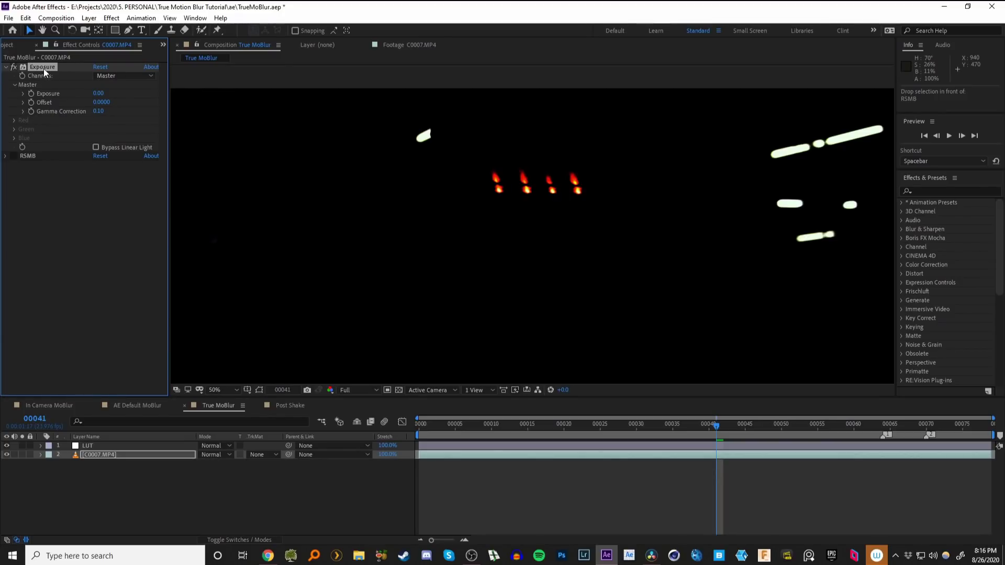
Step: Duplicate it as Exposure 2 below RSMB with Gamma Correction 10.00, and collapse the first Exposure
key("ctrl+d")
left_click_drag(37, 154, 35, 256)
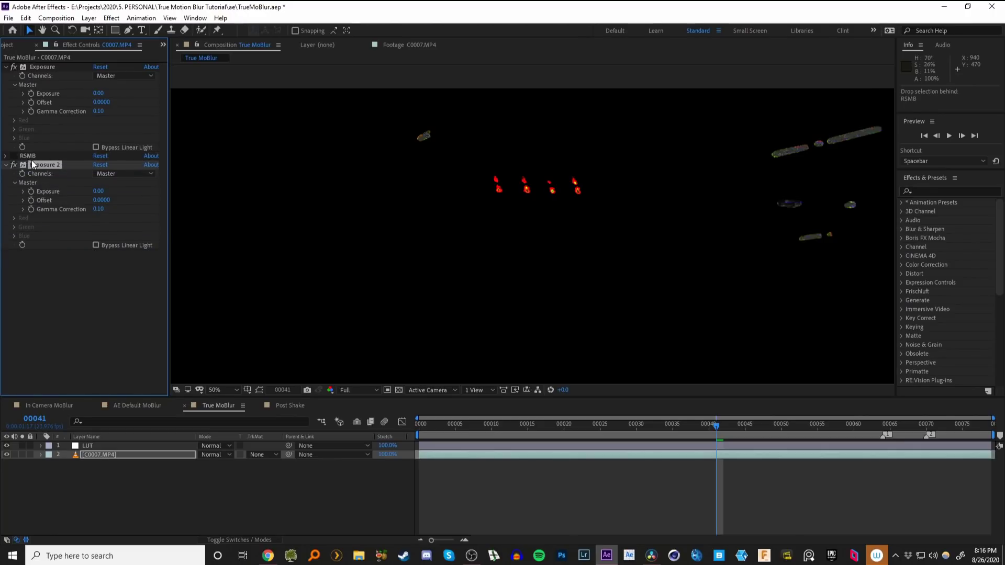
left_click(45, 67, "ctrl")
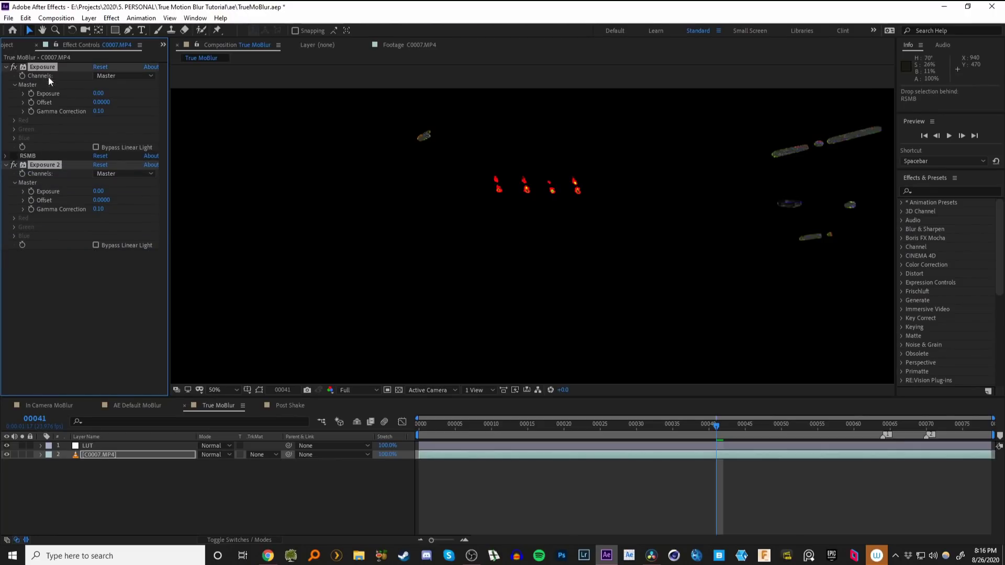
left_click(30, 155)
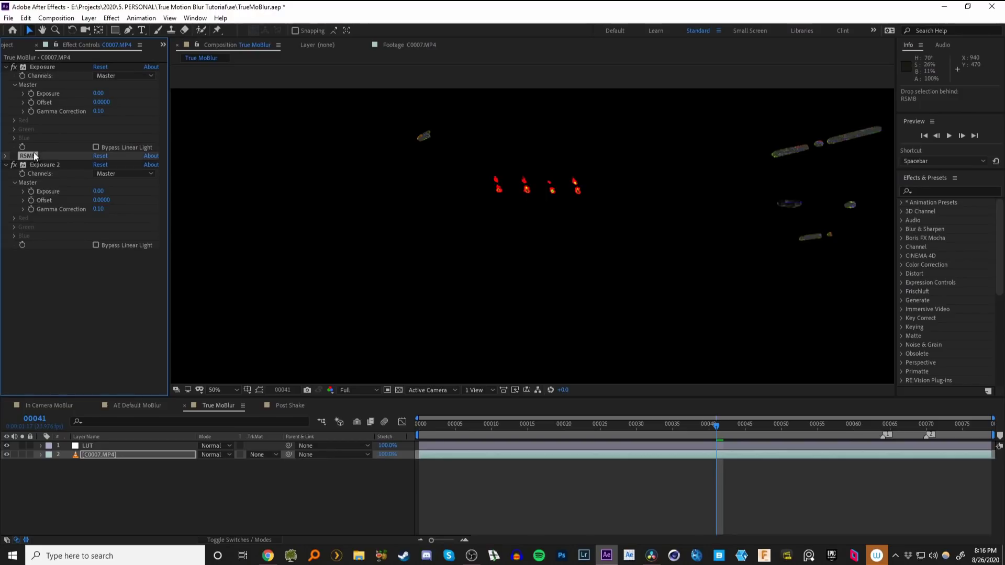
left_click(72, 278)
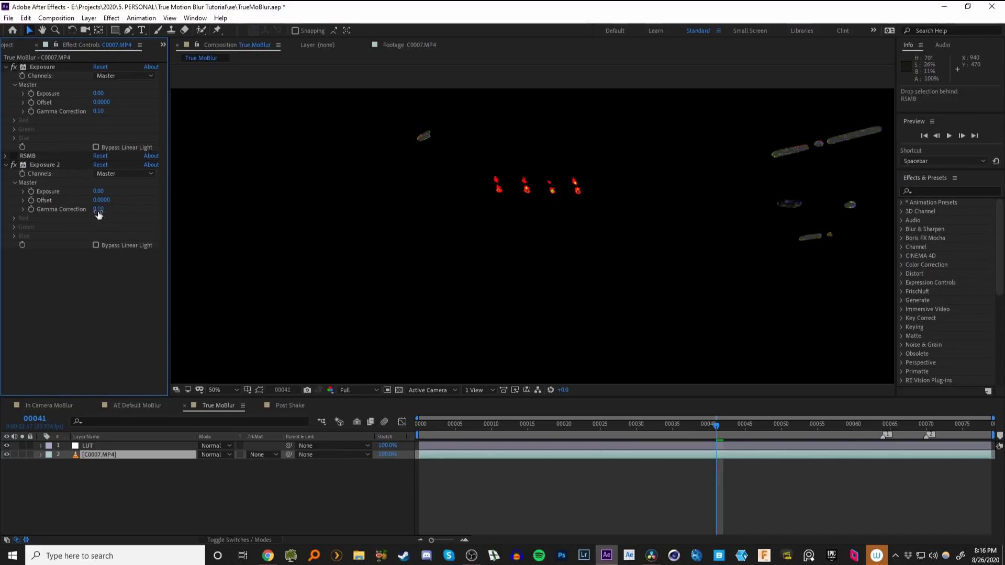
left_click_drag(99, 209, 757, 215)
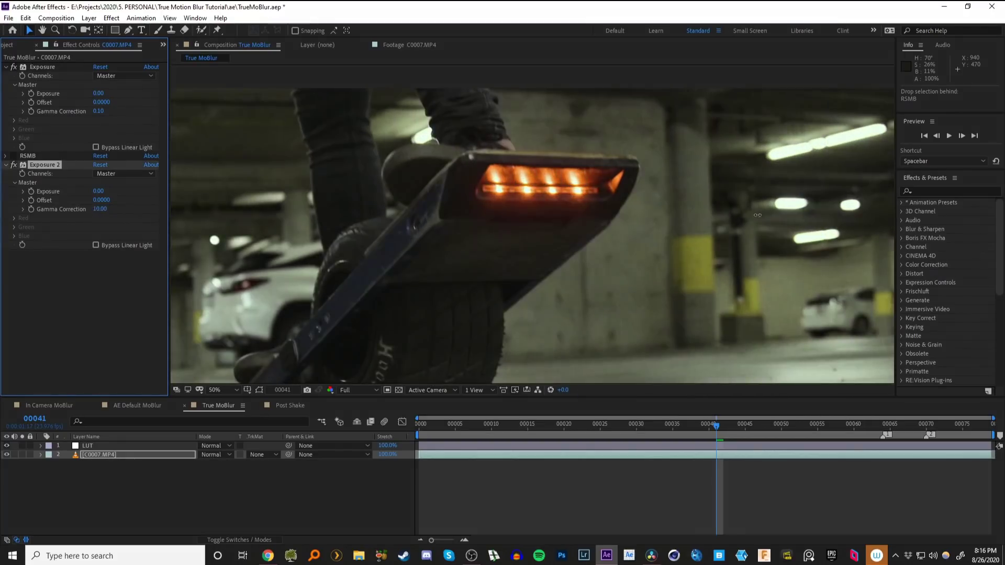
left_click_drag(853, 215, 893, 211)
left_click(6, 67)
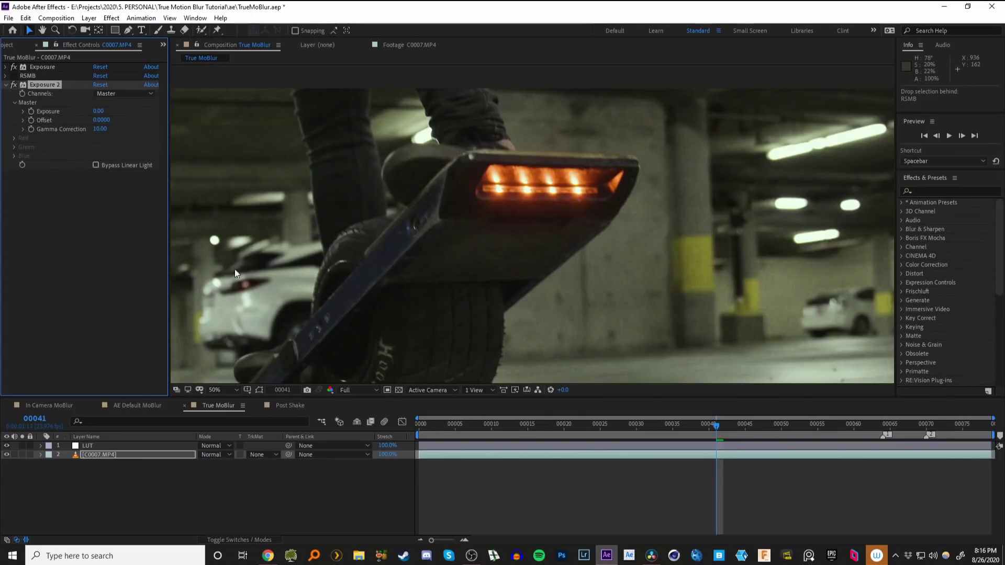
Step: Take a snapshot, disable both Exposure effects, and compare the full frame against the snapshot
left_click(307, 390)
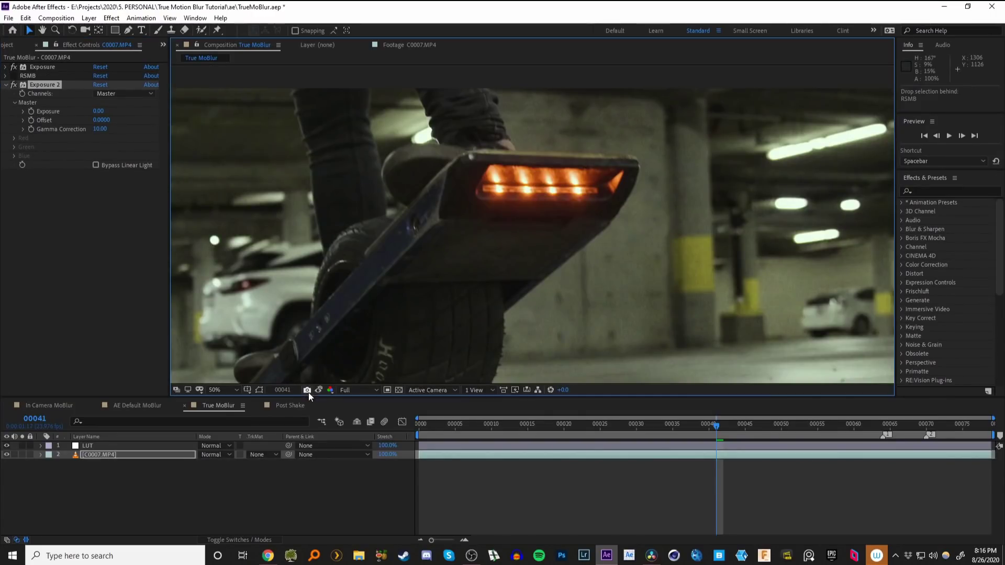
left_click(13, 67)
left_click(13, 84)
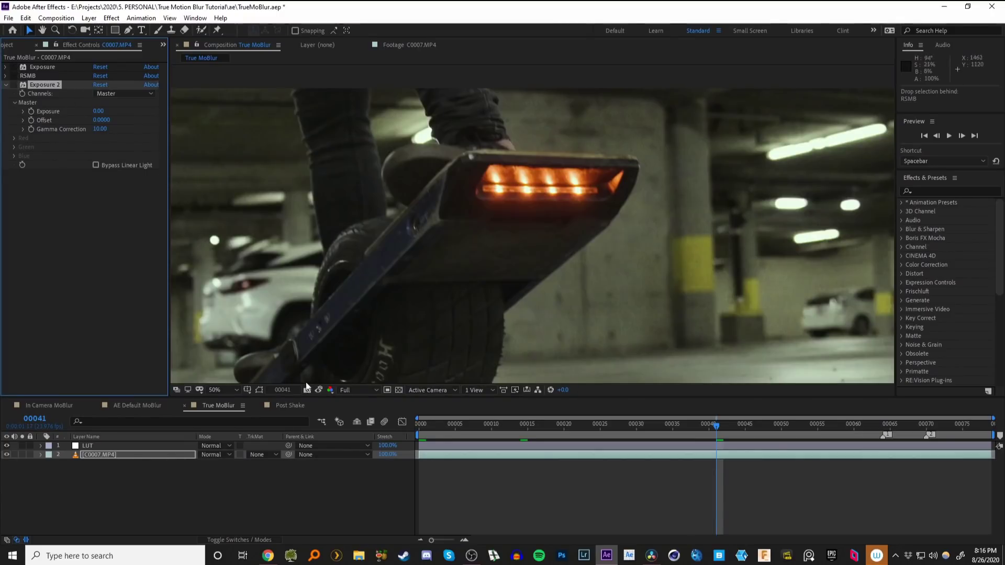
left_click(318, 390)
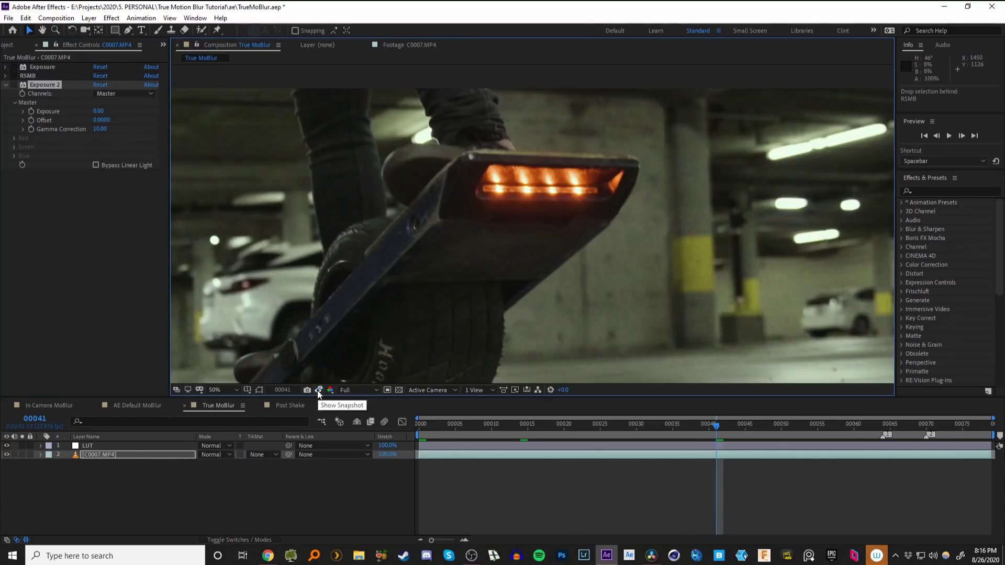
key("shift+slash")
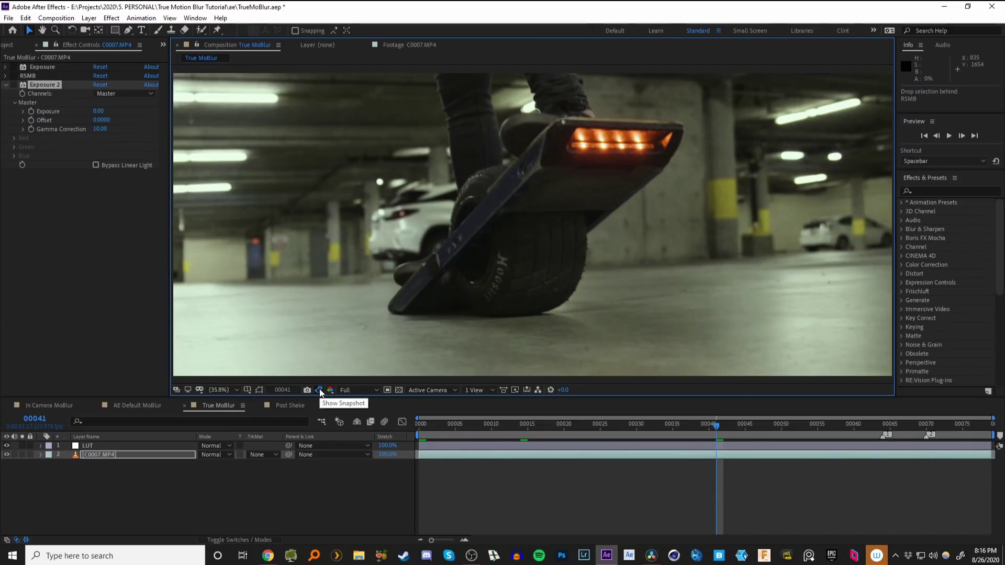
left_click(319, 390)
left_click(31, 91)
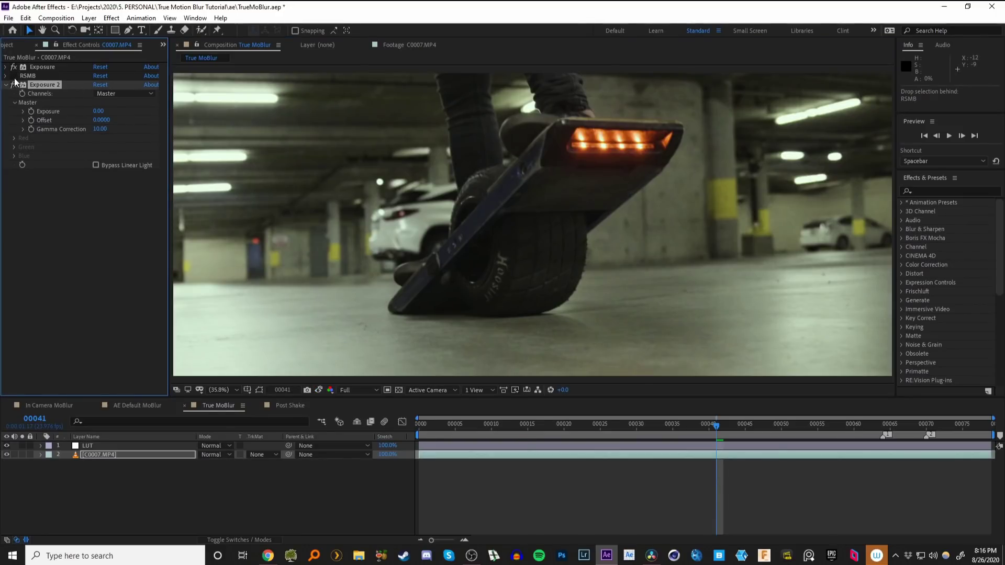
left_click(7, 76)
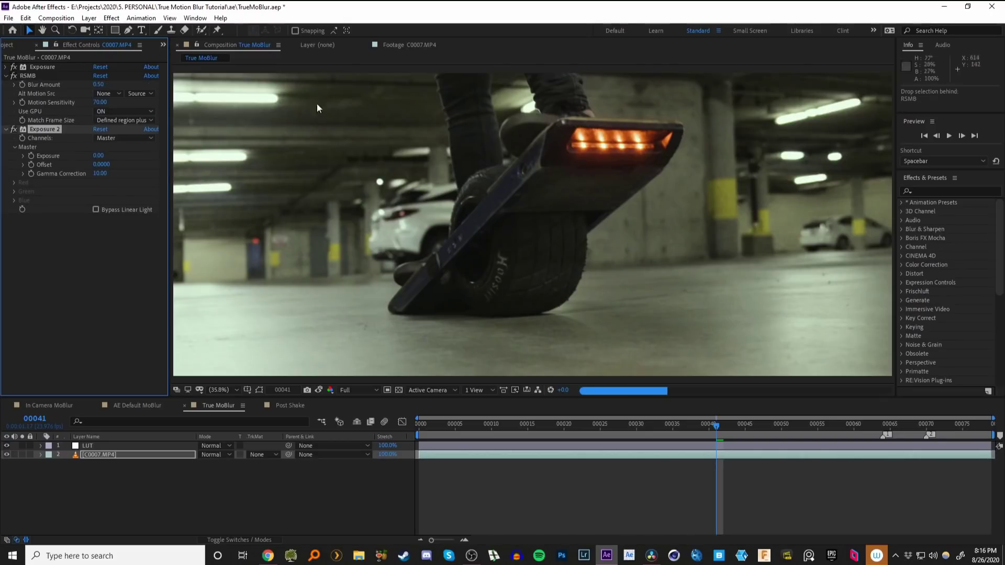
Step: Zoom into the board's orange lights and compare the blur with and without both Exposure effects
scroll(623, 138, "up", 3)
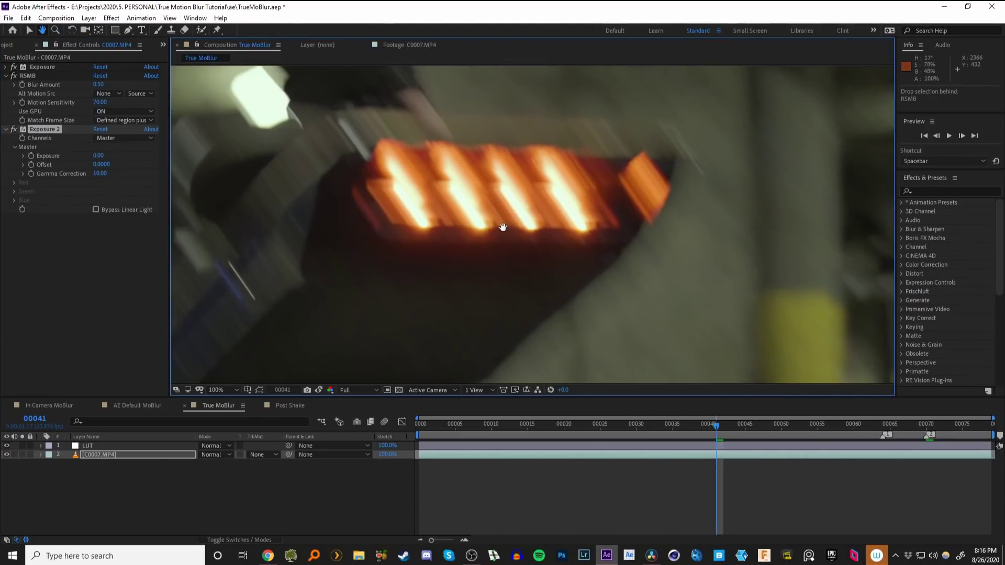
left_click_drag(502, 228, 483, 242)
key("z")
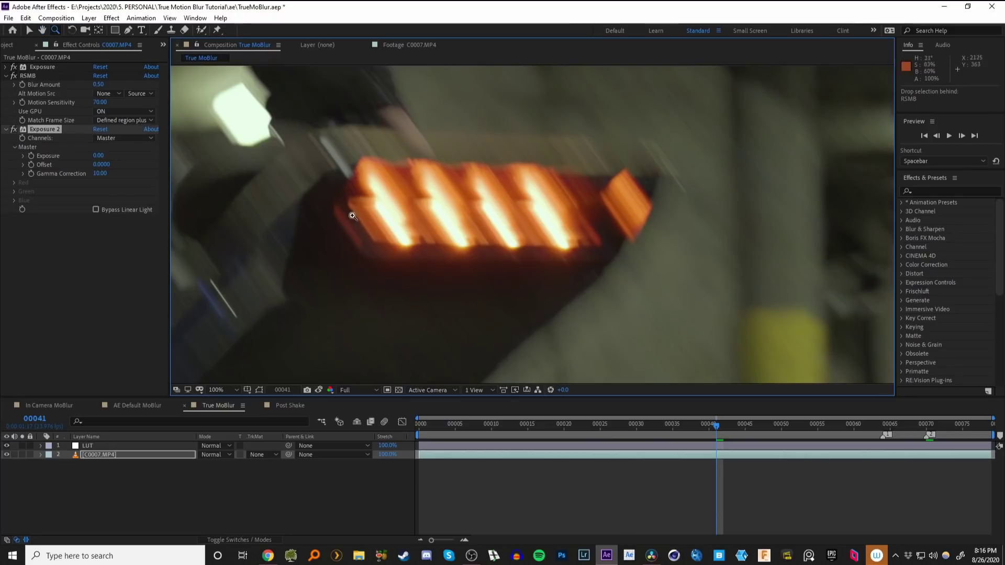
left_click(14, 67)
left_click(14, 129)
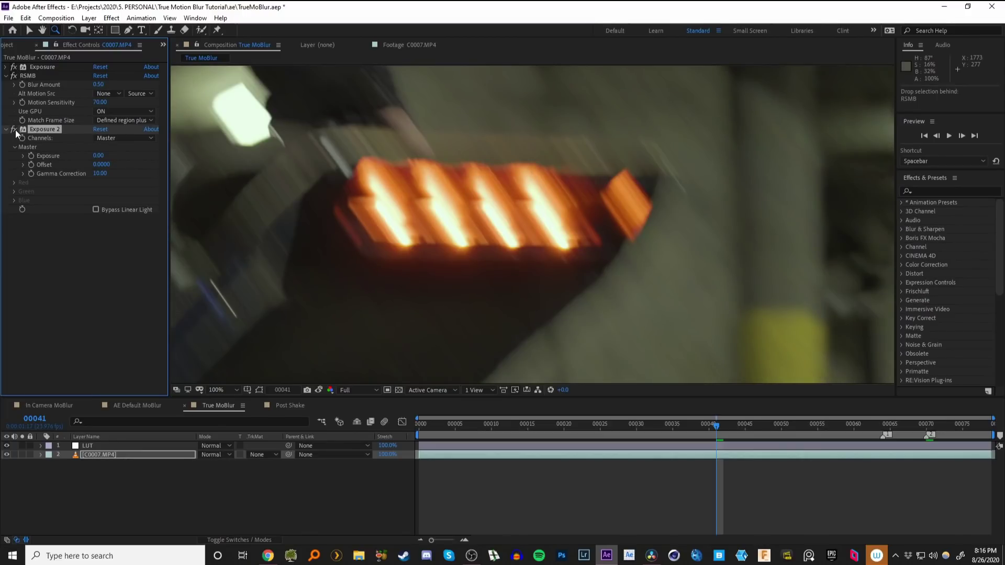
left_click(14, 128)
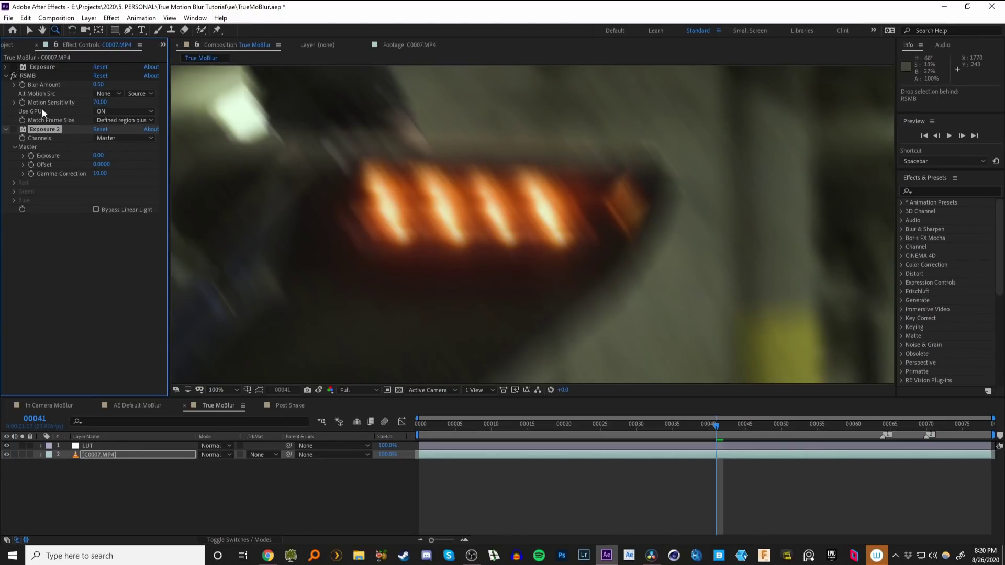
left_click(308, 388)
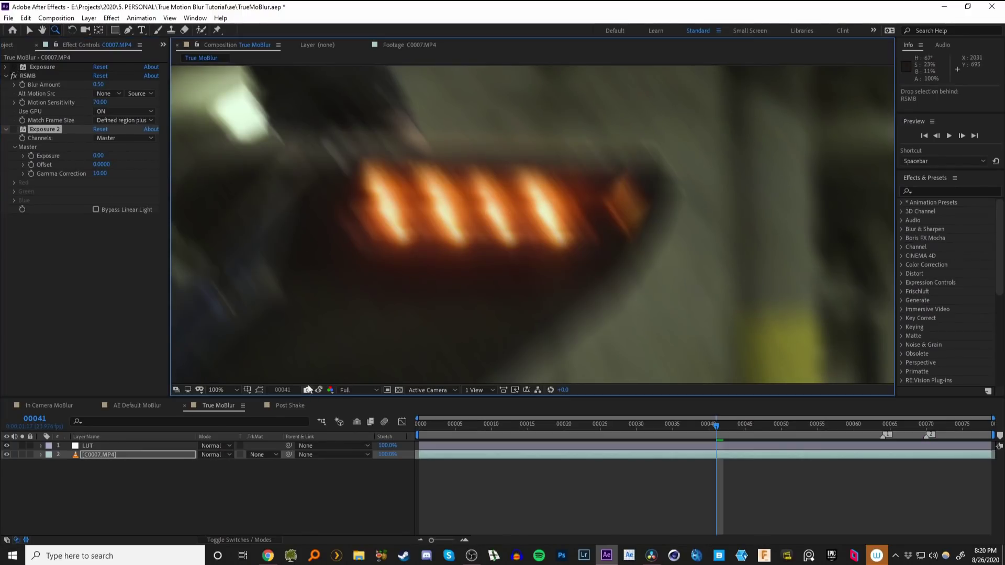
left_click(14, 129)
left_click(14, 67)
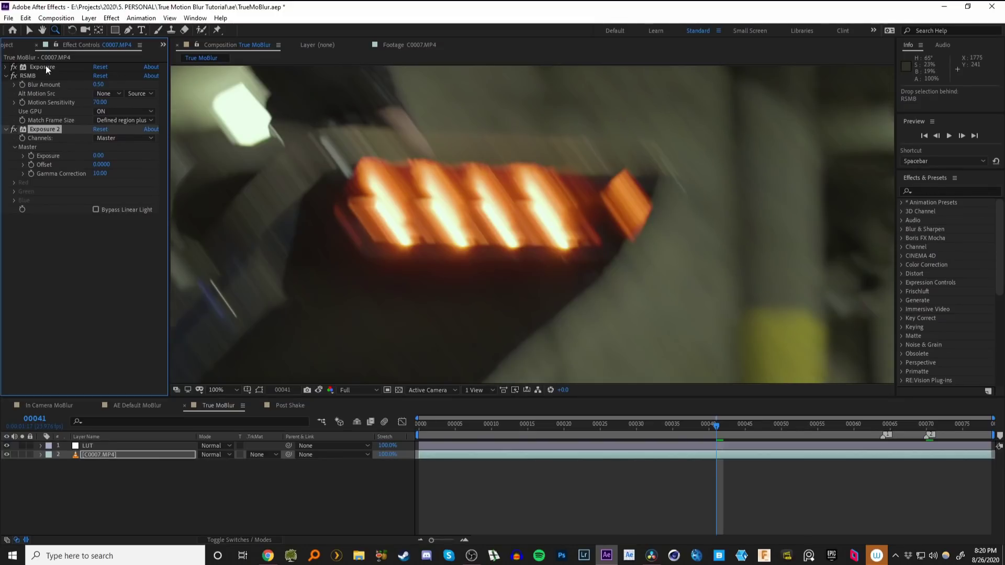
left_click(319, 390)
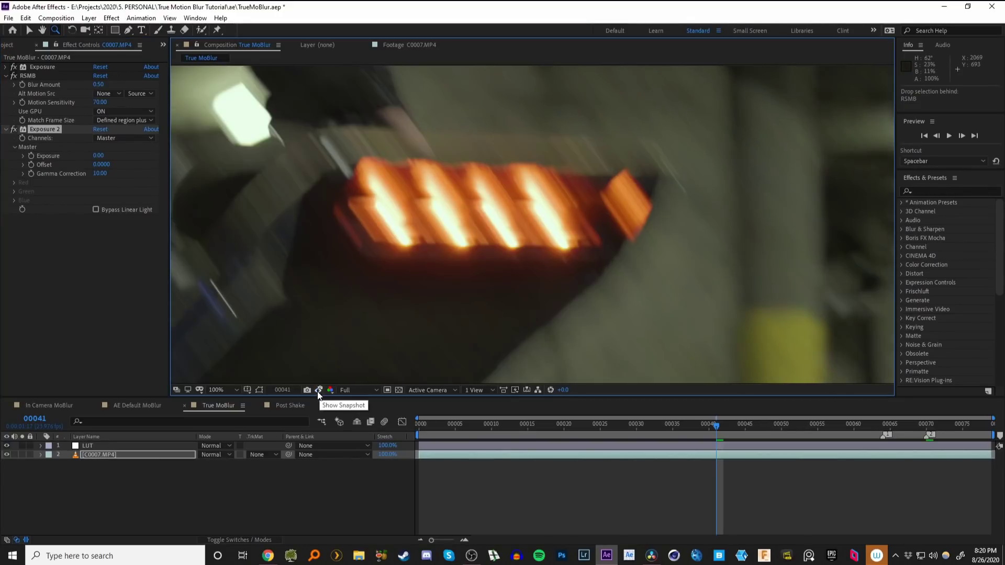
left_click(319, 389)
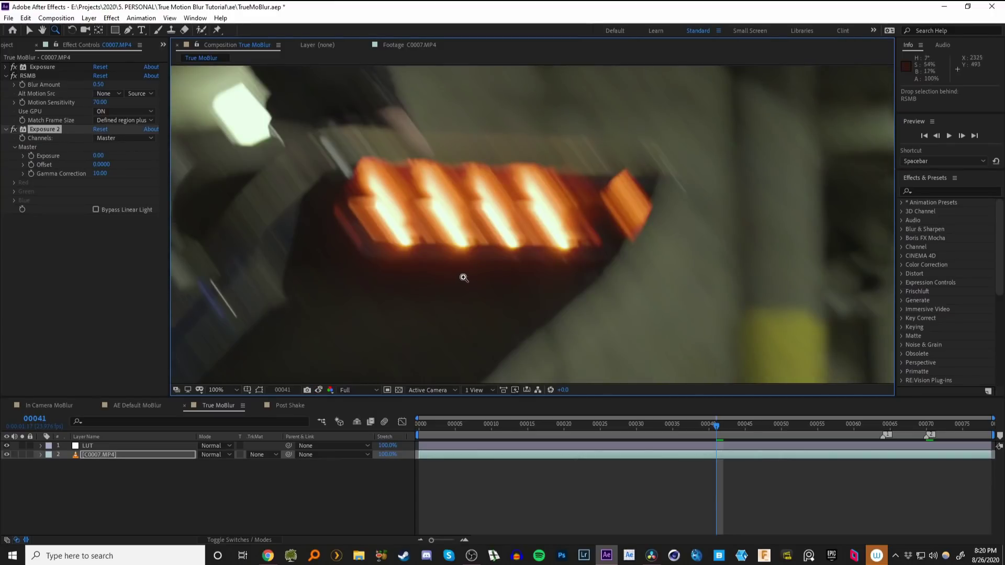
Step: Compare the full frame and a 100% close-up of the board against the snapshot
key("shift+slash")
left_click(319, 390)
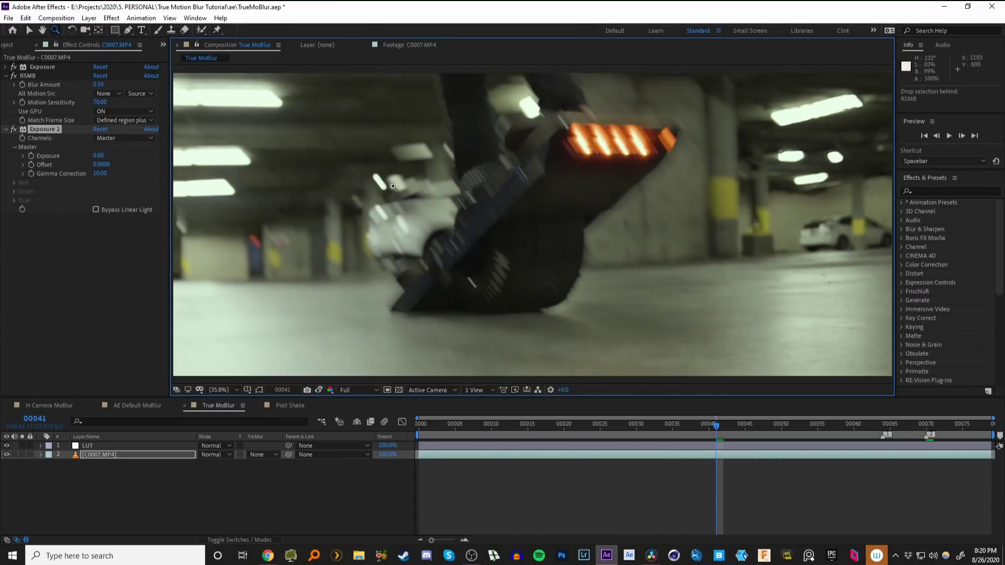
left_click(393, 187)
left_click(319, 390)
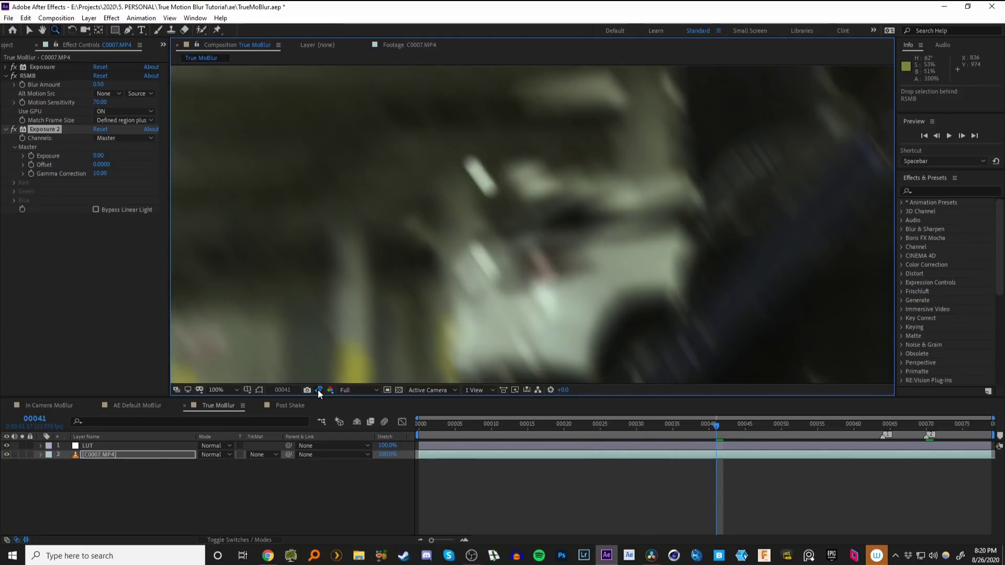
scroll(675, 262, "down", 2)
left_click_drag(652, 225, 397, 287)
scroll(527, 254, "up", 2)
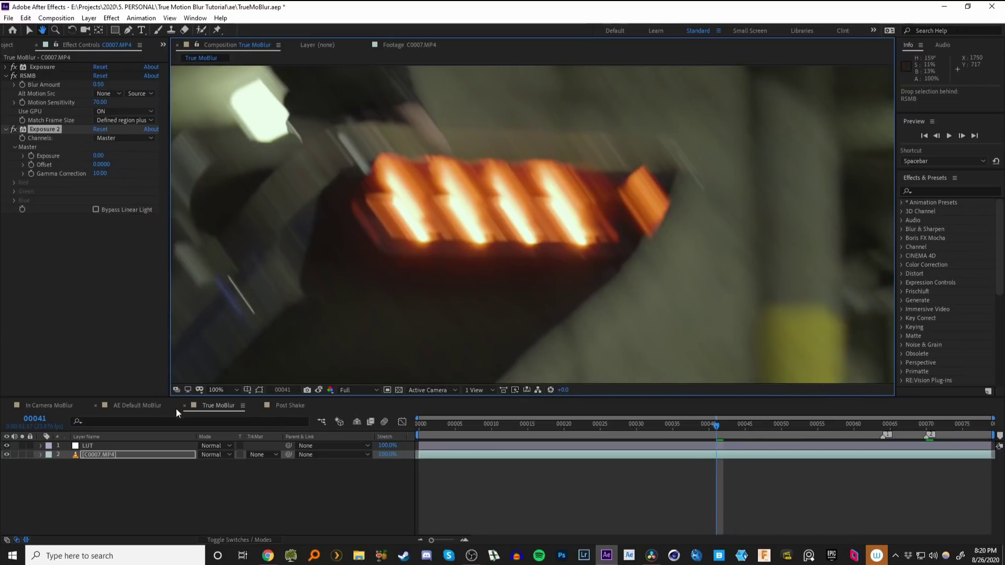
Step: Look over the AE Default and In Camera MoBlur comps before moving on to Post Shake
left_click(146, 406)
left_click(56, 408)
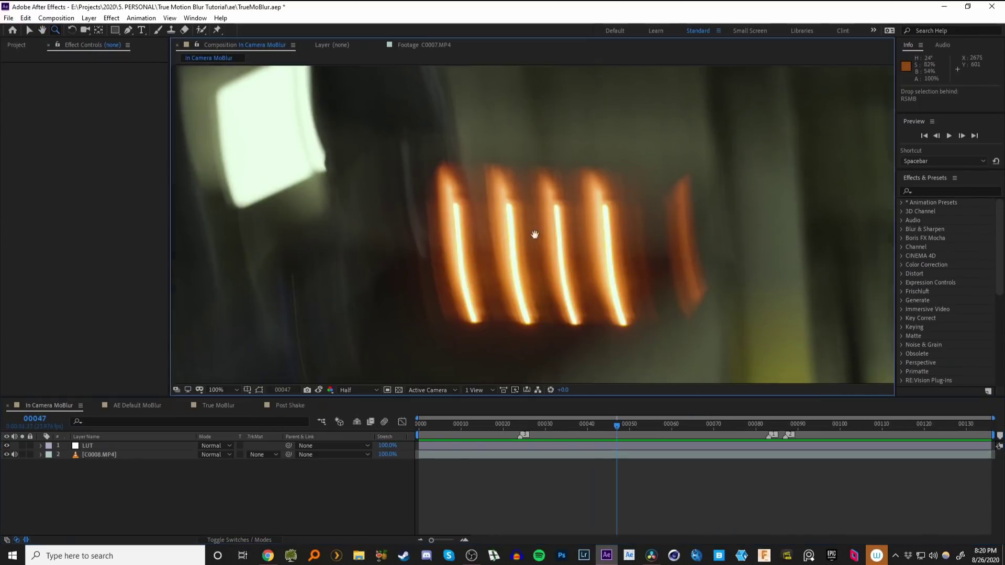
left_click_drag(535, 235, 376, 264)
key("z")
left_click(224, 406)
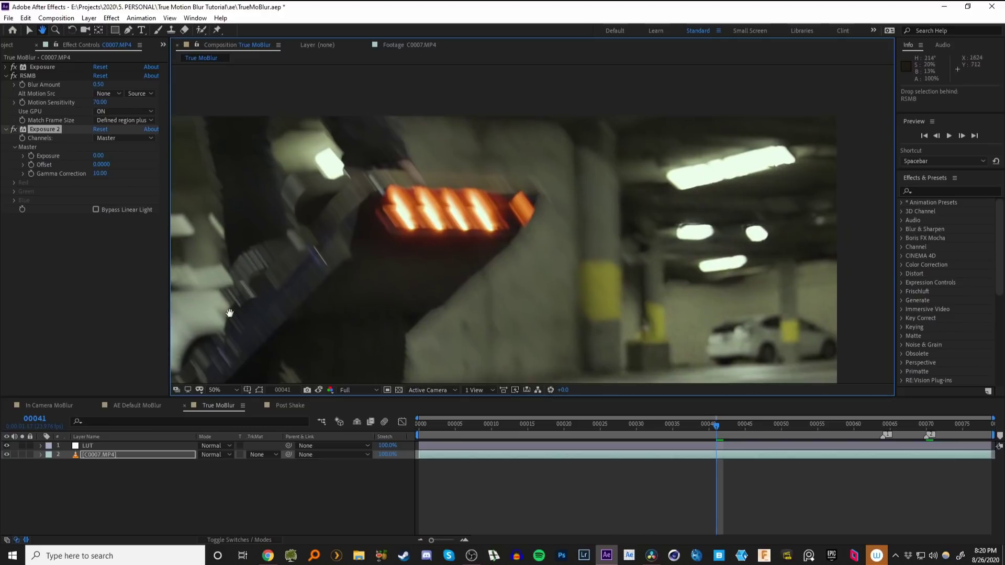
left_click(289, 405)
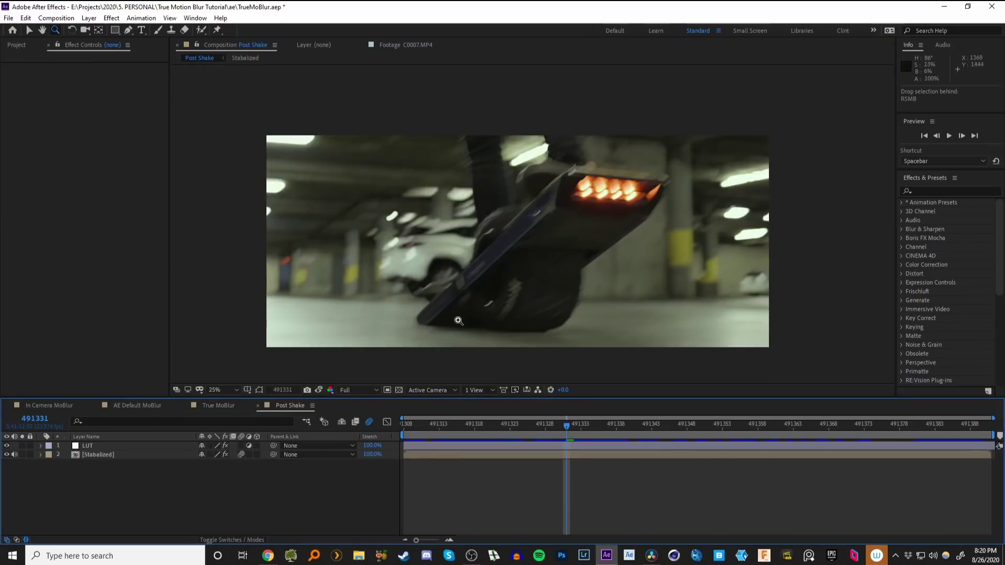
Step: Inspect the Stabalized layer's Transform effect, preview Post Shake, and restore the wiggle Position expression
left_click(91, 455)
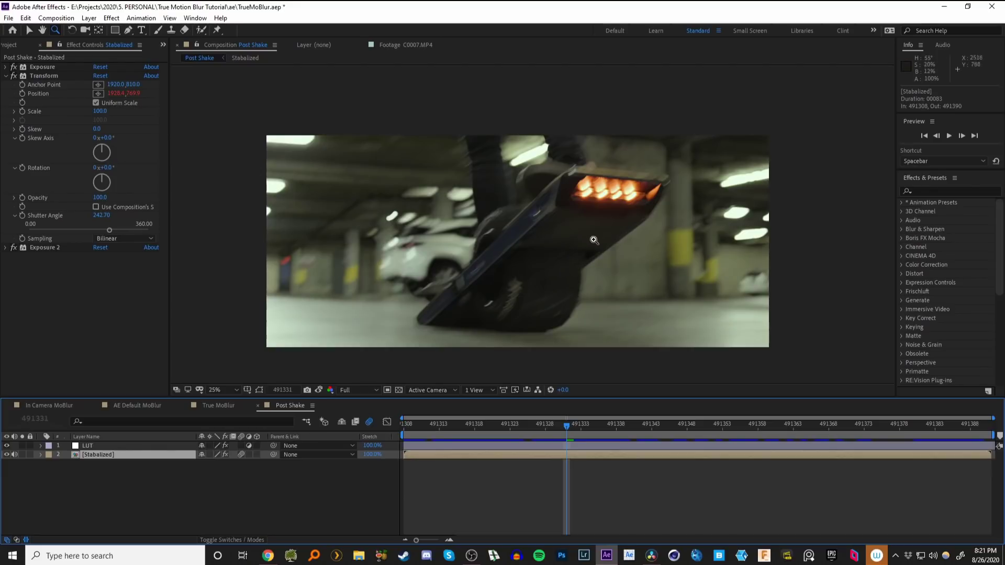
left_click(34, 77)
key("space")
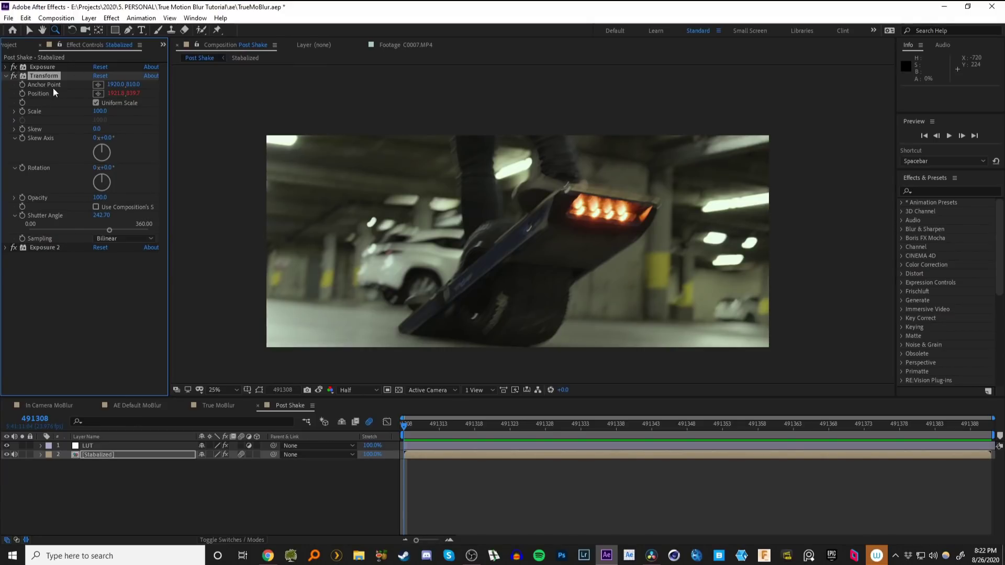
key("ctrl+z")
Step: Confirm the wiggle(16,65) Position expression and preview the Post Shake comp
left_click(438, 510)
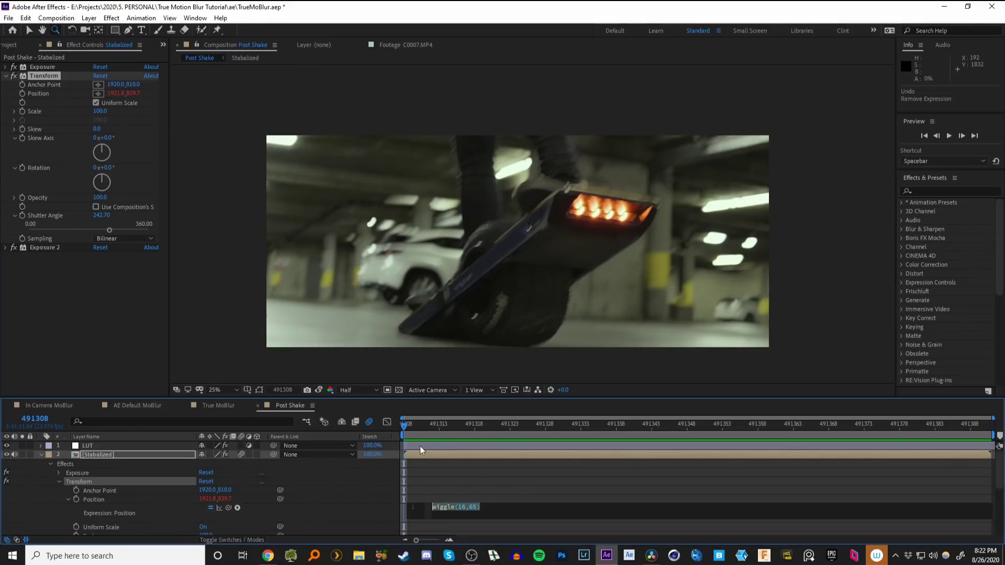
left_click(407, 428)
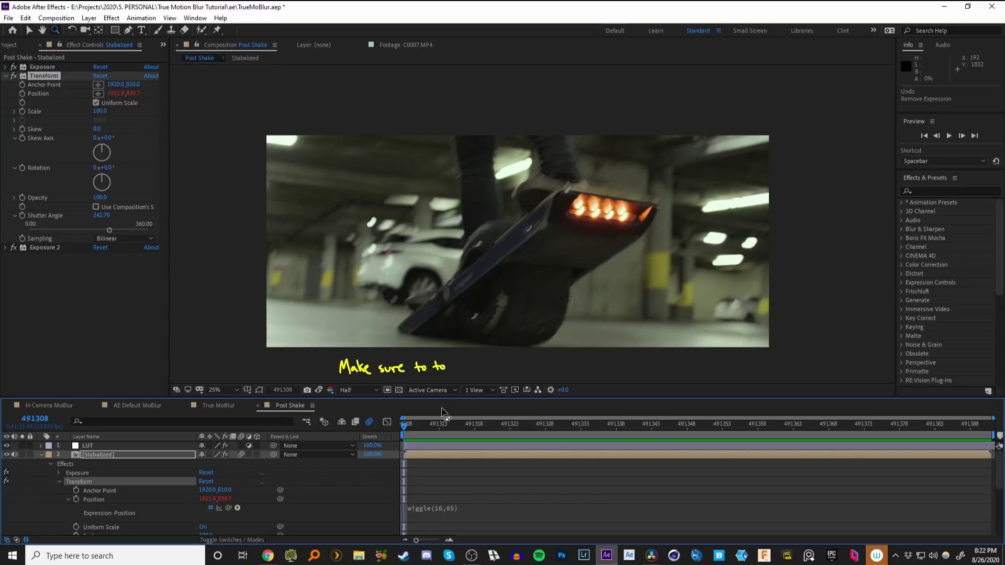
key("space")
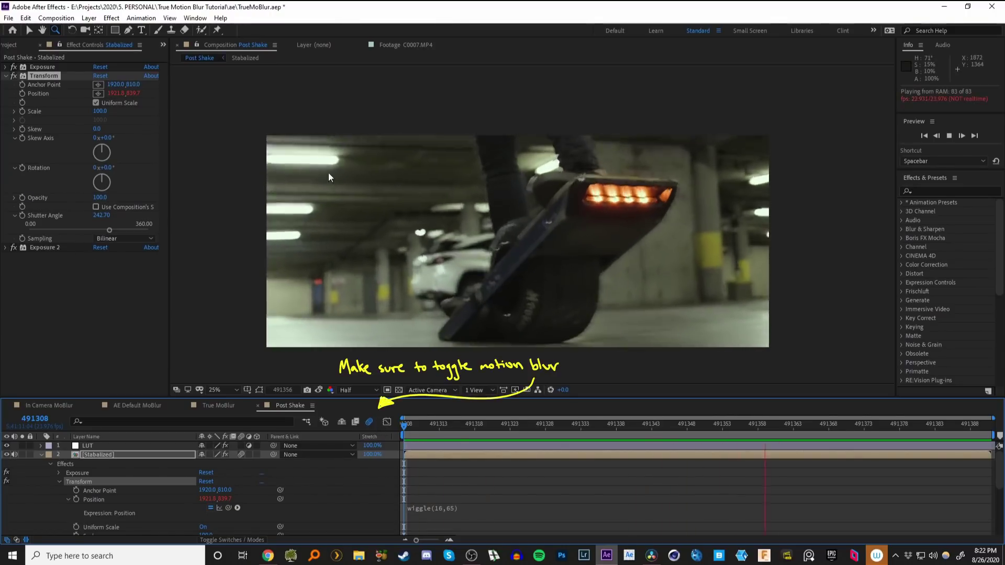
key("space")
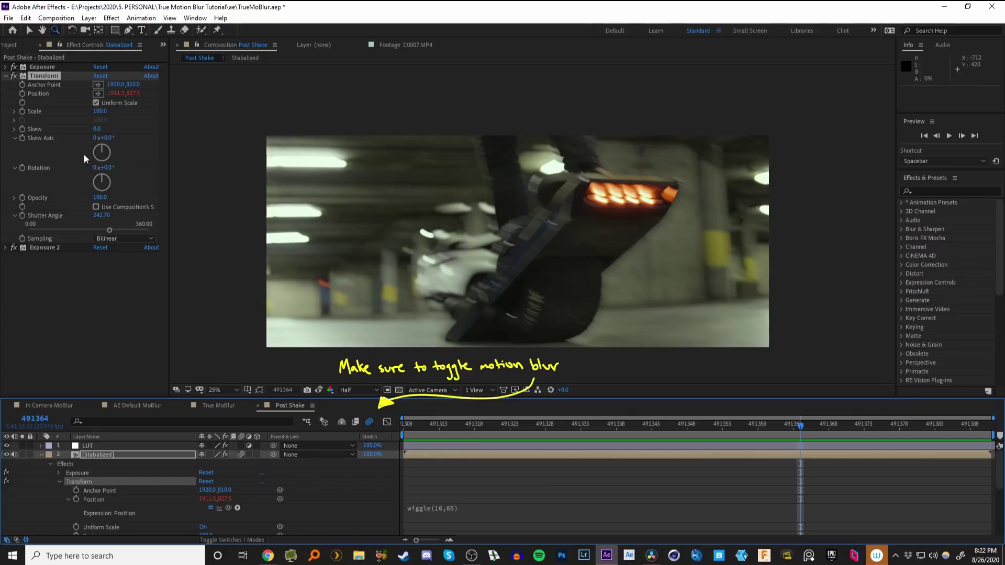
Step: Compare the frame with both Exposure effects off and on against the snapshot, then collapse the layer
left_click(13, 248)
left_click(14, 67)
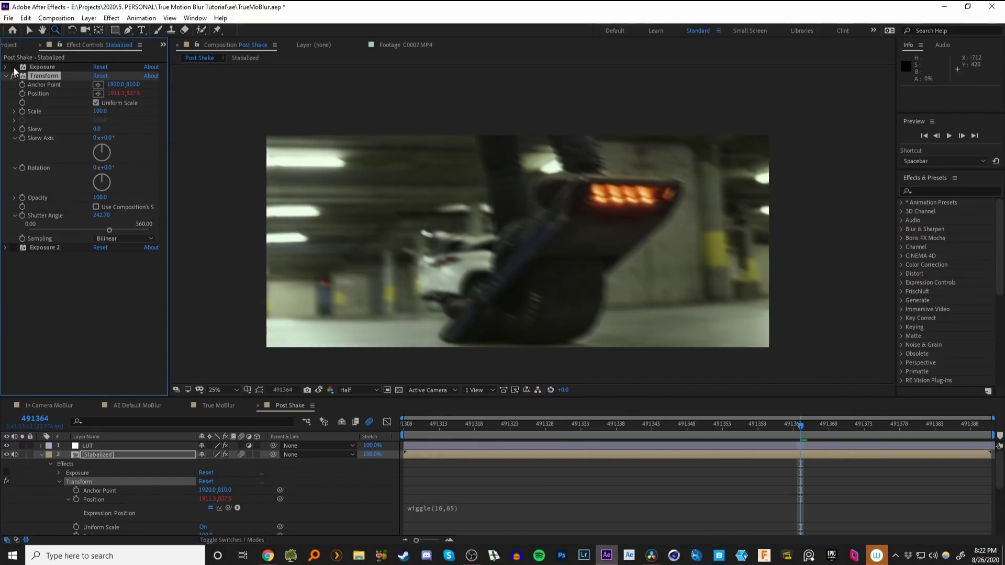
left_click(324, 390)
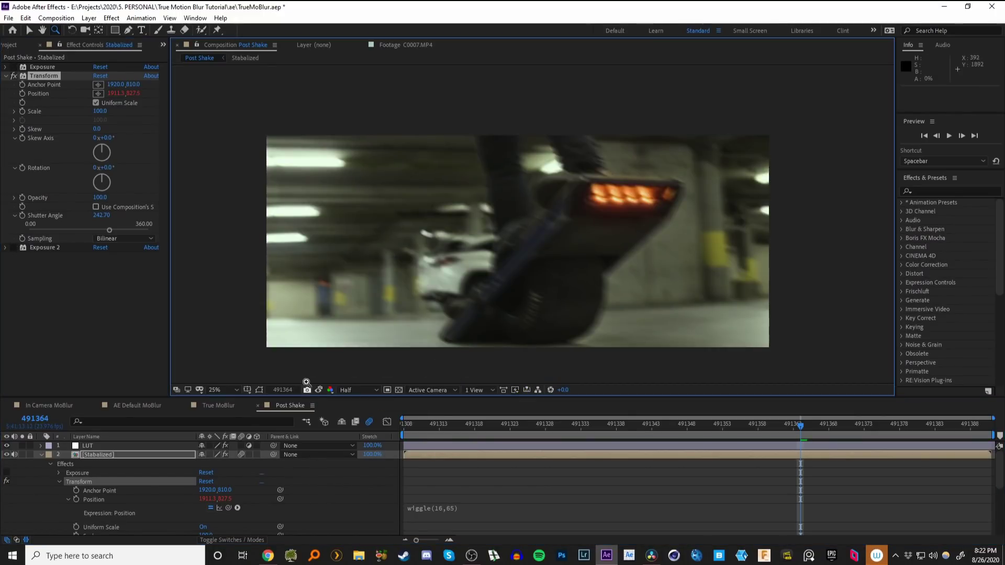
left_click(14, 67)
left_click(14, 247)
left_click(318, 390)
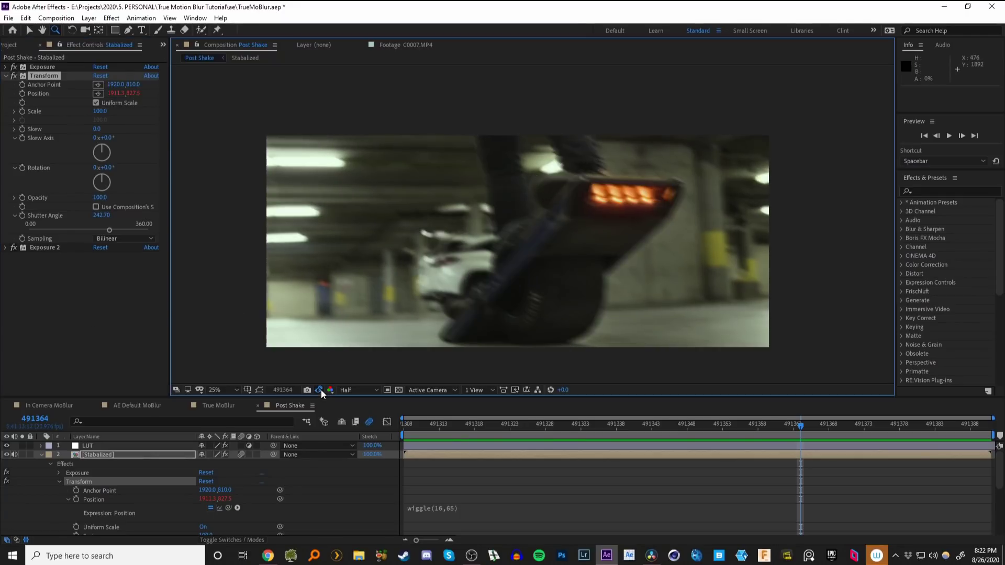
left_click(318, 390)
left_click(319, 391)
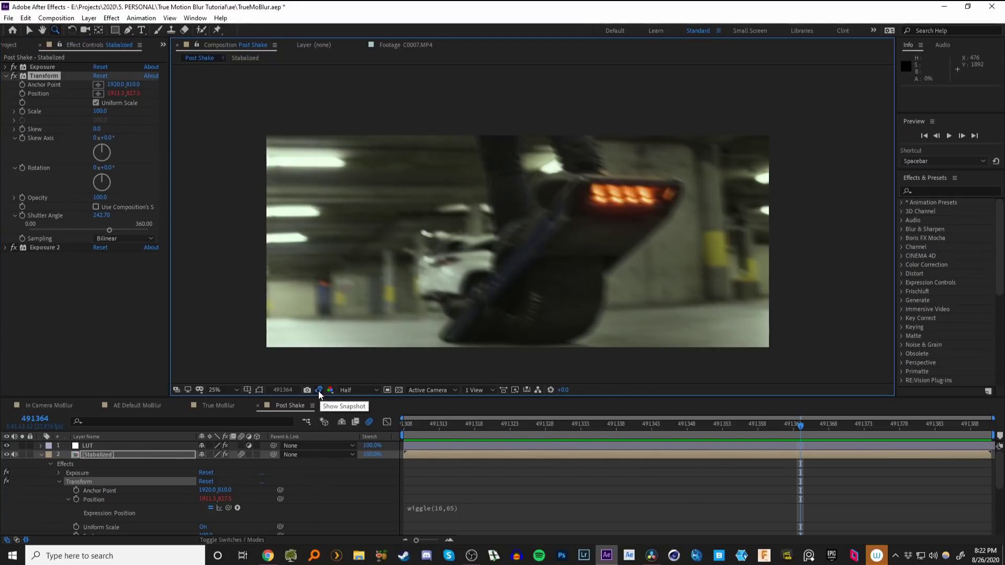
left_click(319, 391)
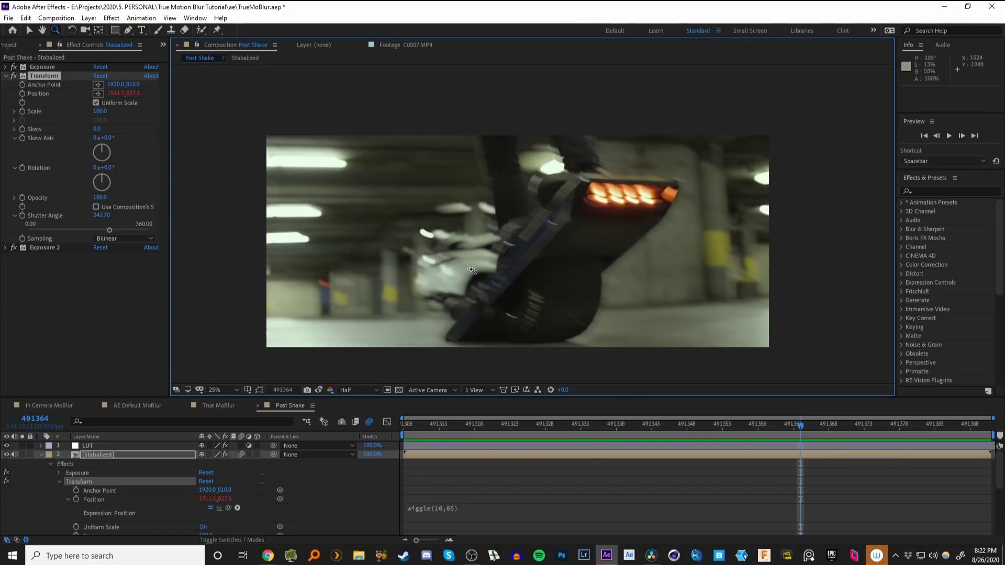
left_click(41, 454)
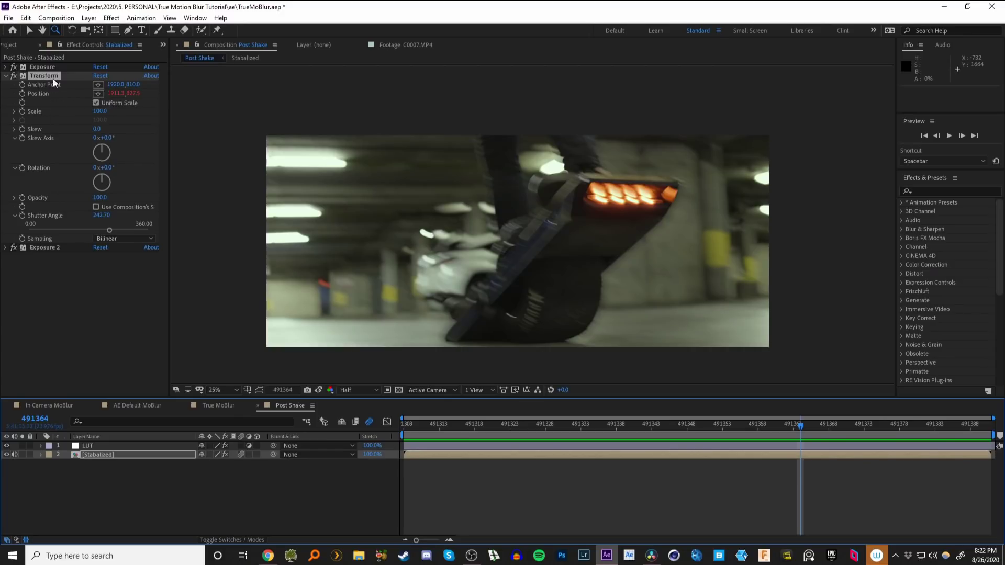
Step: Switch the project to 8 bpc, check True MoBlur, and select Post Shake's Exposure effect
left_click(4, 45)
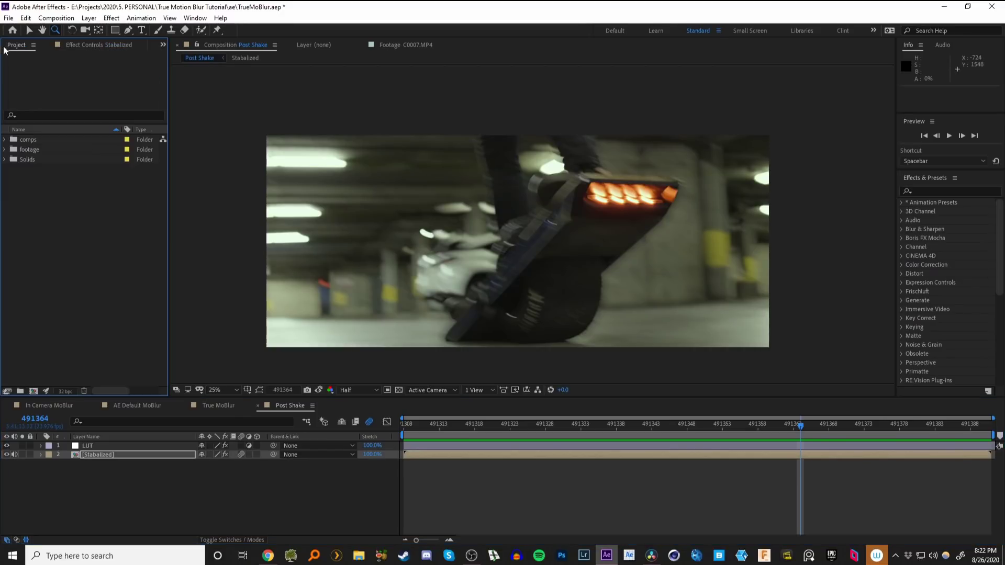
left_click(65, 391)
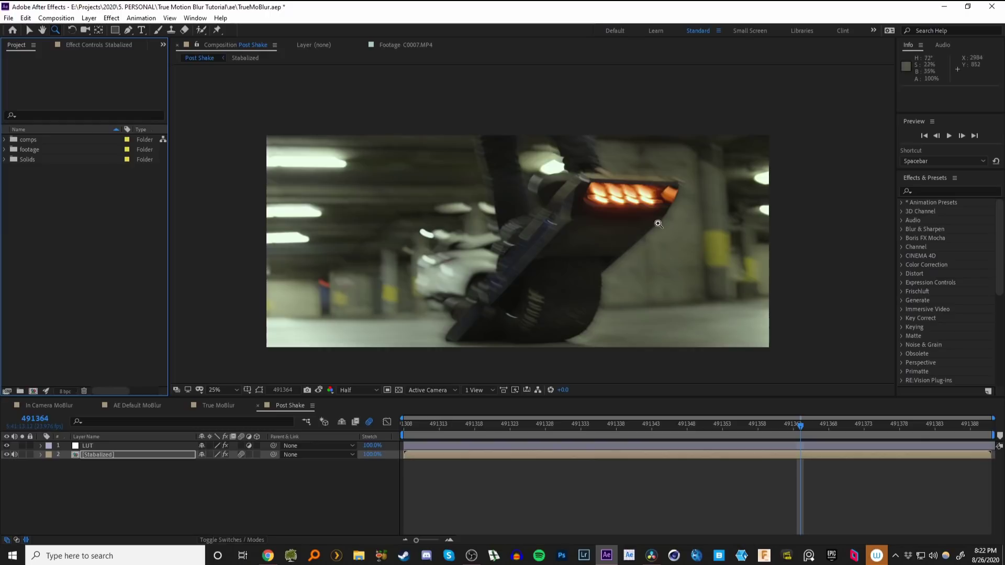
left_click(211, 406)
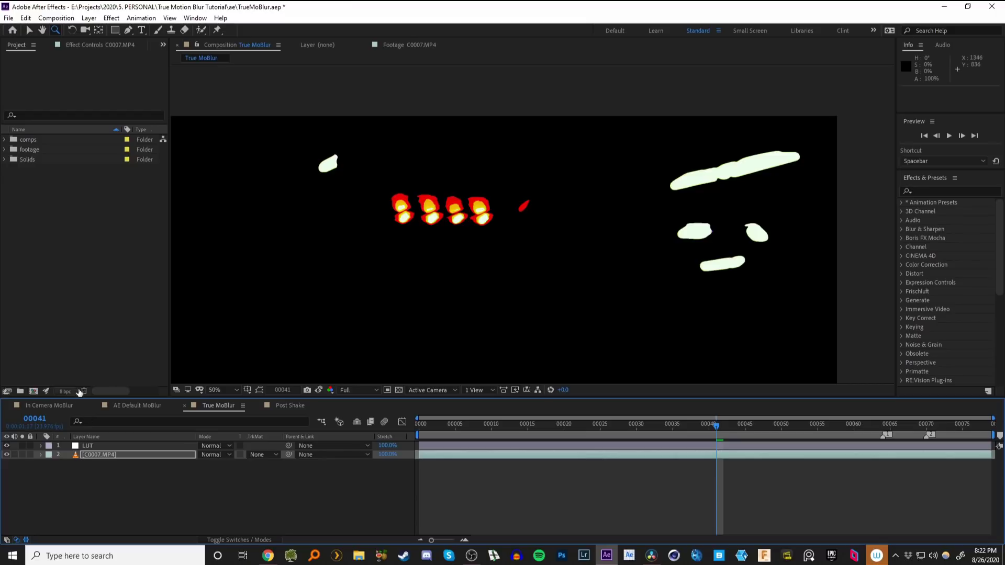
left_click(65, 391)
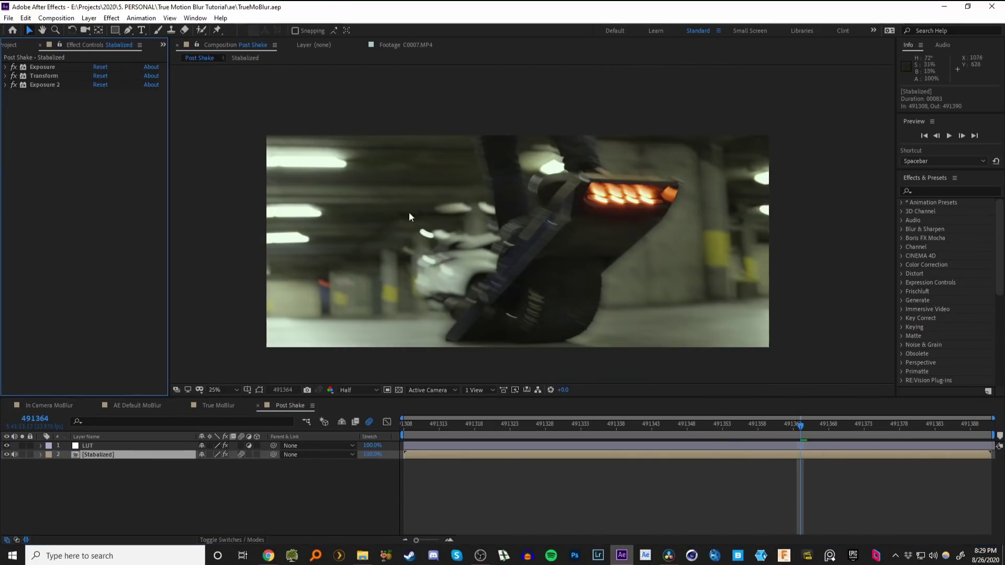
left_click(38, 67)
Step: Select Exposure, Transform and Exposure 2 and browse the Image - Utilities folder via Save Animation Preset
left_click(39, 84, "shift")
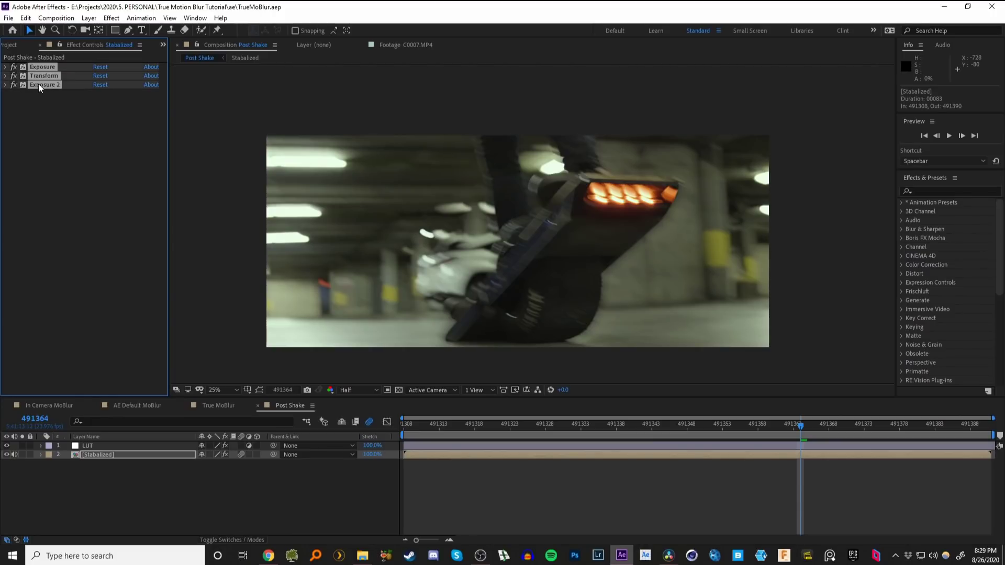
left_click(141, 18)
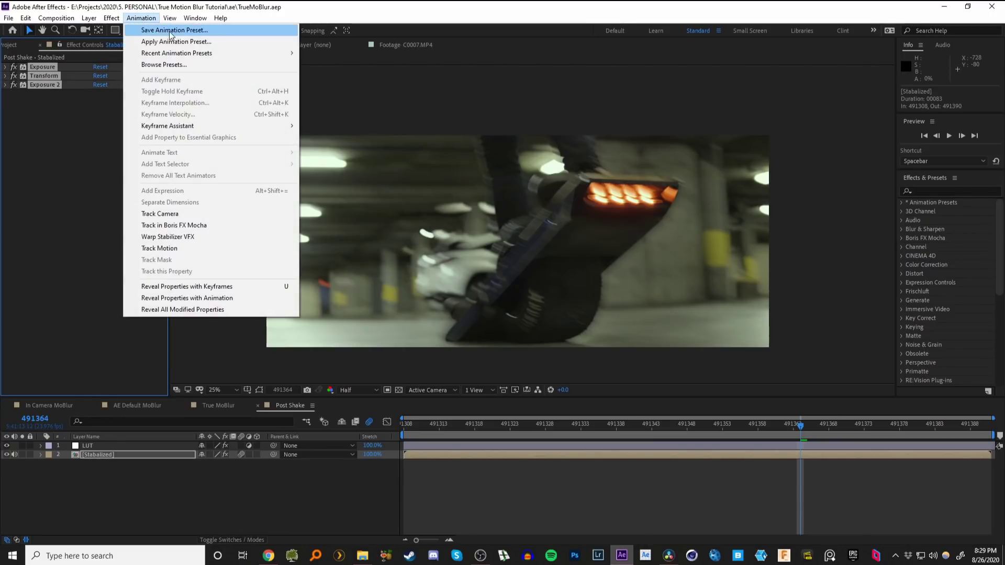
left_click(173, 34)
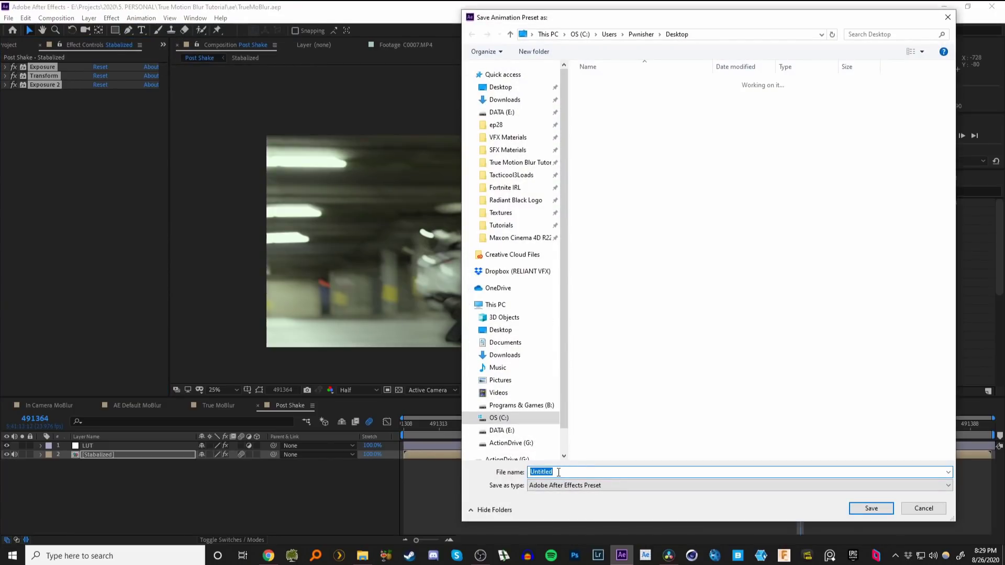
left_click(363, 555)
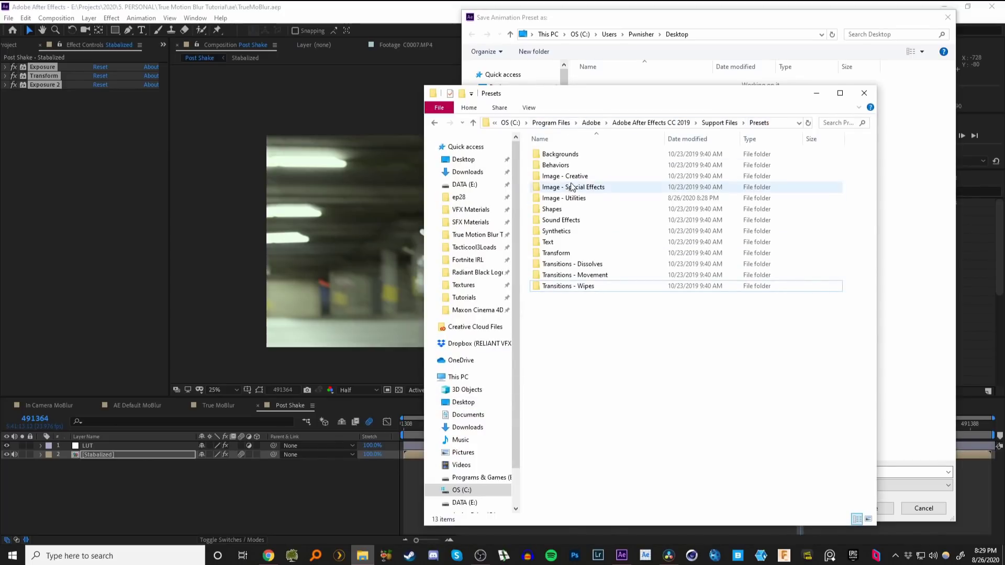
double_click(576, 199)
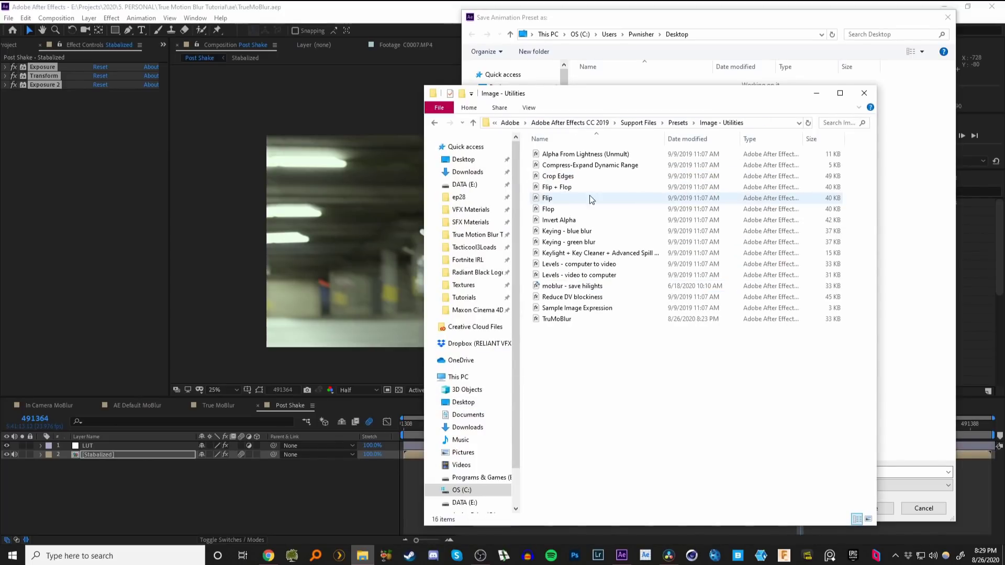
left_click(863, 92)
left_click(947, 17)
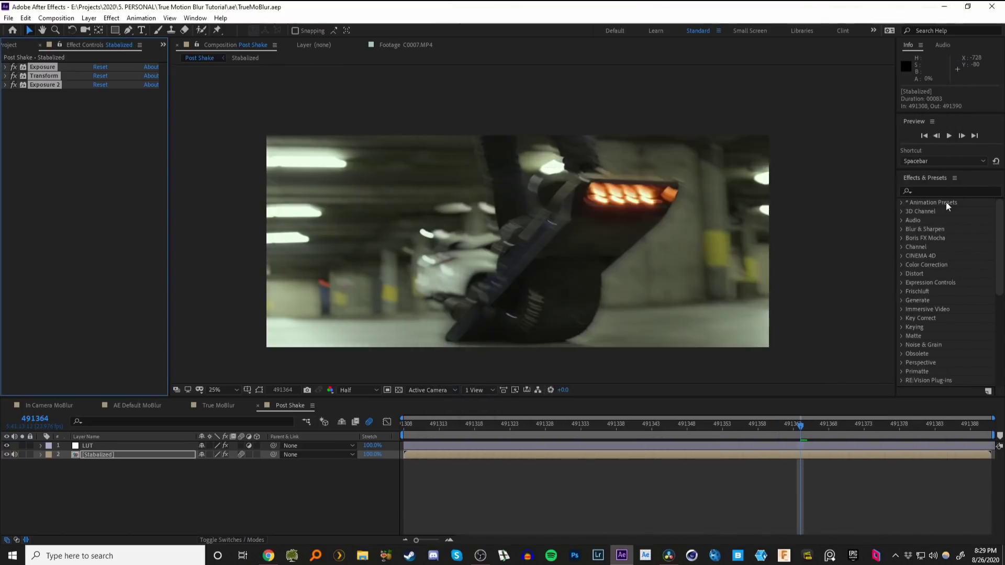
Step: Search 'tru' in Effects & Presets, apply TruMoBlur to the Stabilized layer, then undo it
left_click(937, 191)
type("tru")
left_click_drag(946, 220, 117, 458)
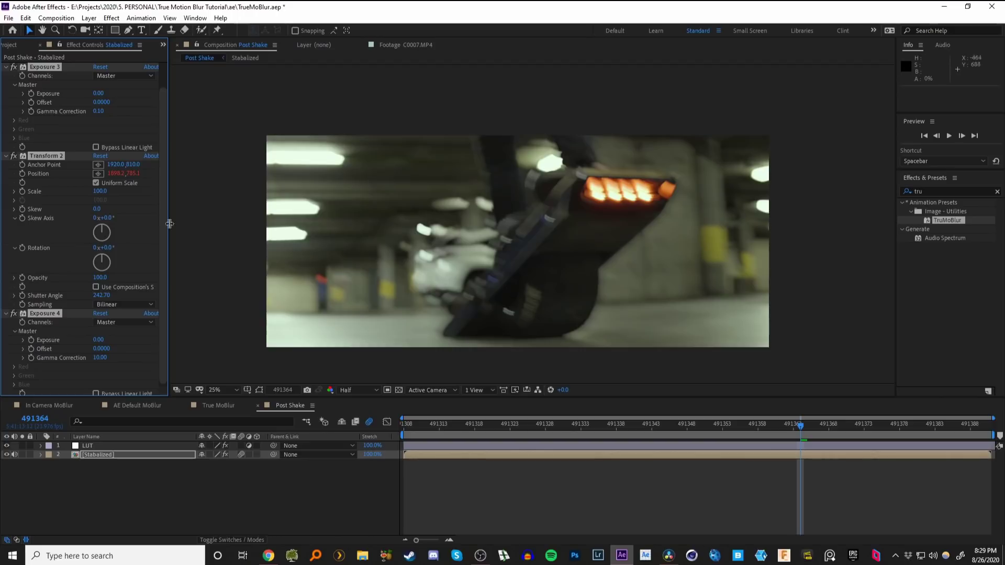
left_click_drag(163, 170, 163, 114)
key("ctrl+z")
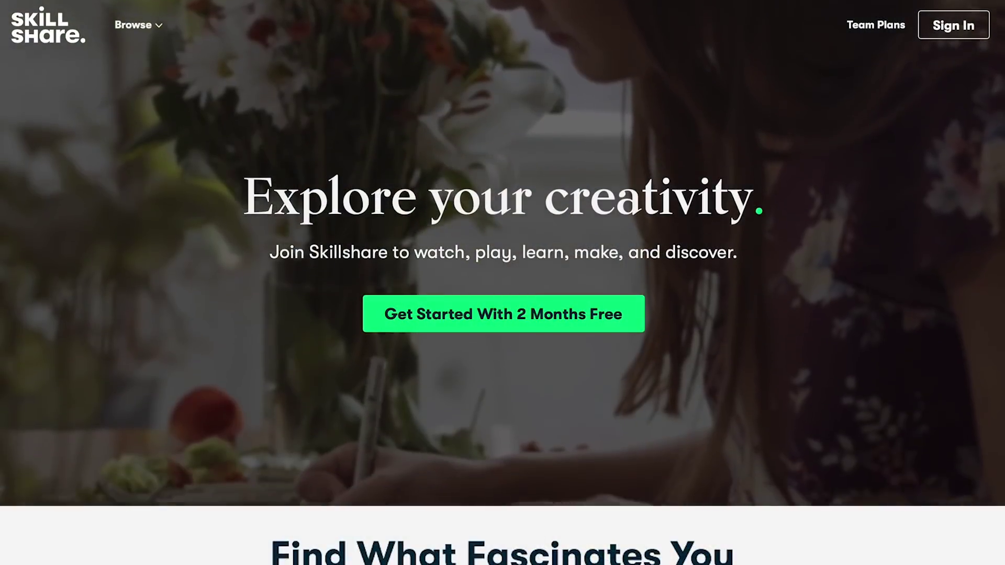
Step: Scroll down the Skillshare homepage
scroll(503, 283, "down", 5)
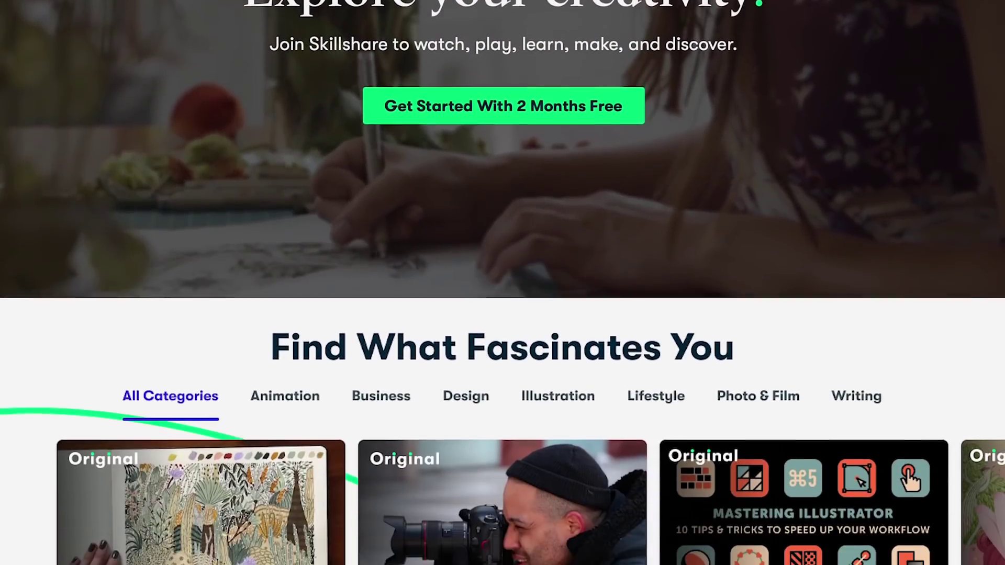